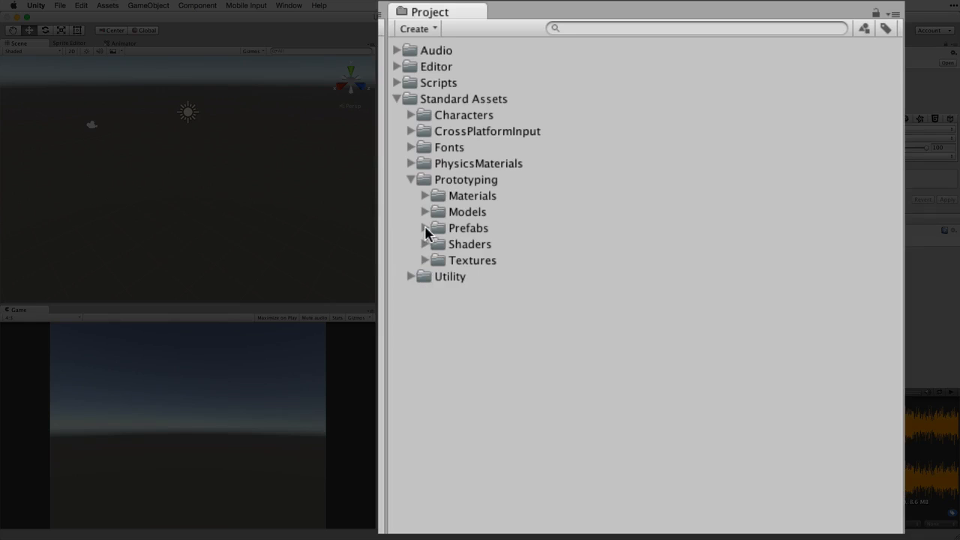
Expand the Prototyping Prefabs folder and preview its block, cube and floor prototype prefabs.
click(424, 229)
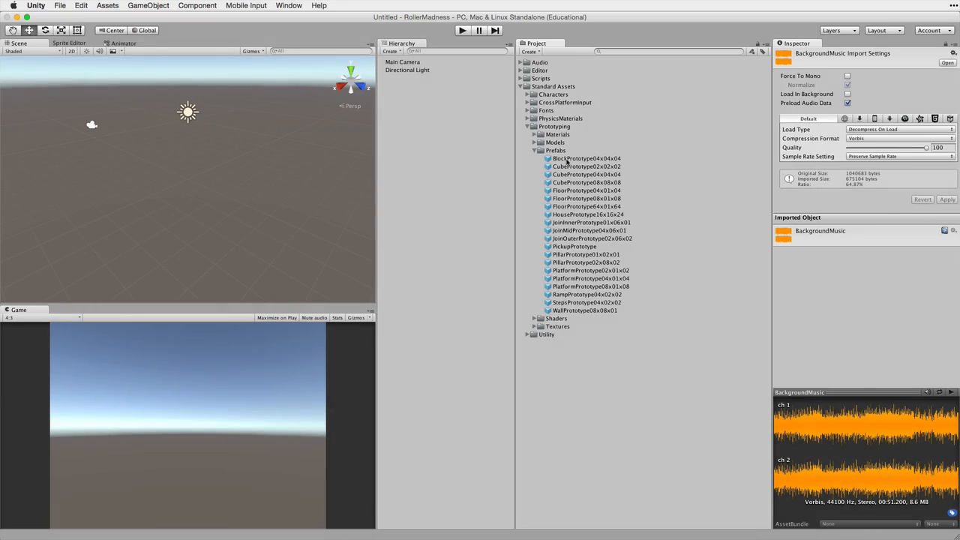
click(567, 159)
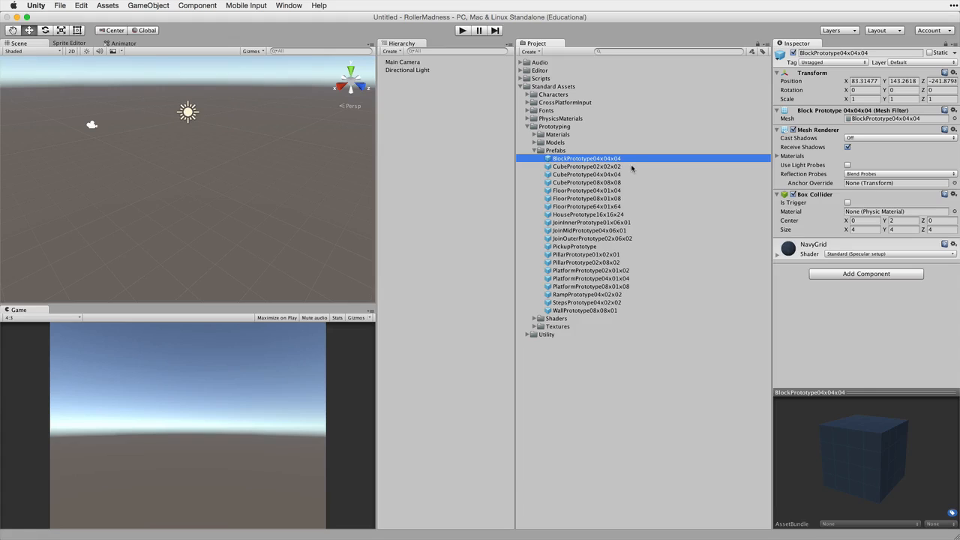
click(591, 167)
key(Down)
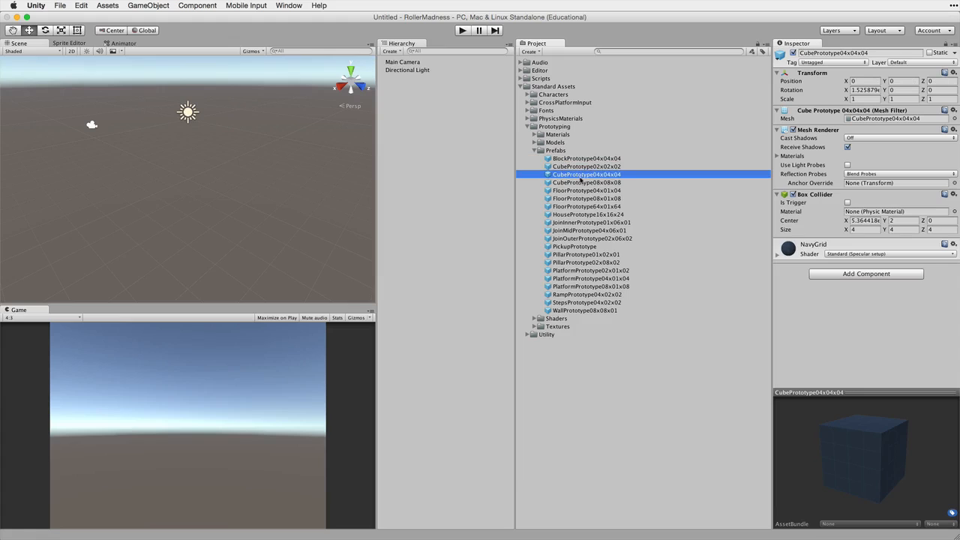
key(Down)
key(Down)
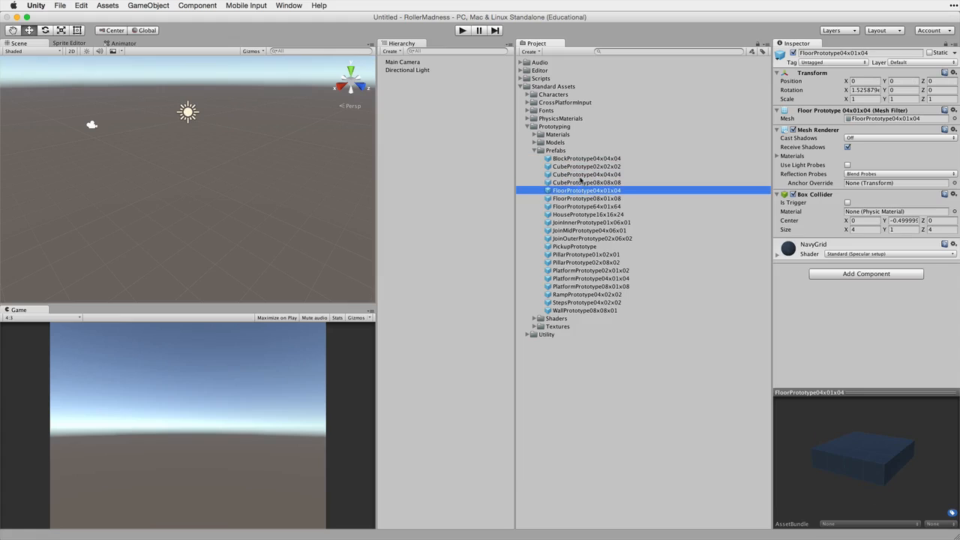
click(623, 198)
click(619, 207)
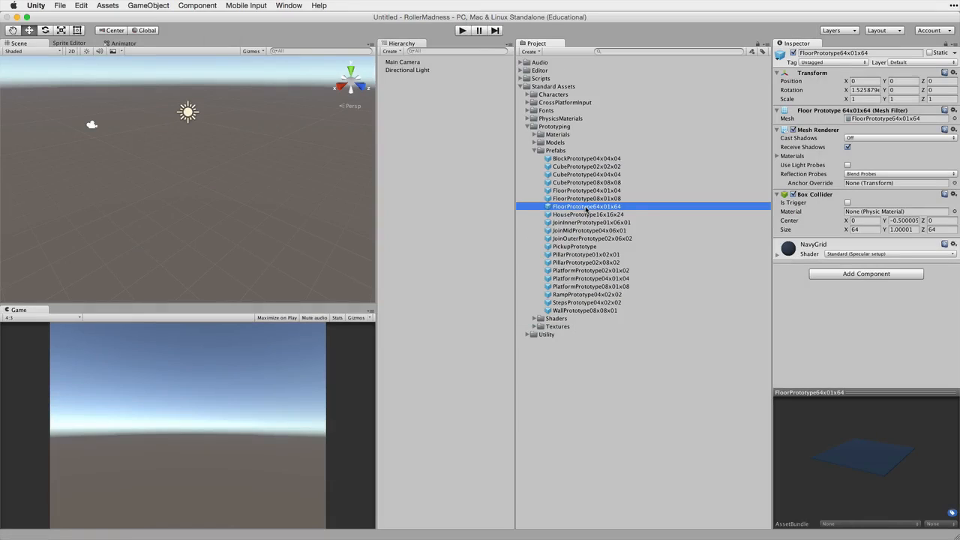
Place an instance of the FloorPrototype64x01x64 prefab in the scene.
drag(588, 210, 133, 124)
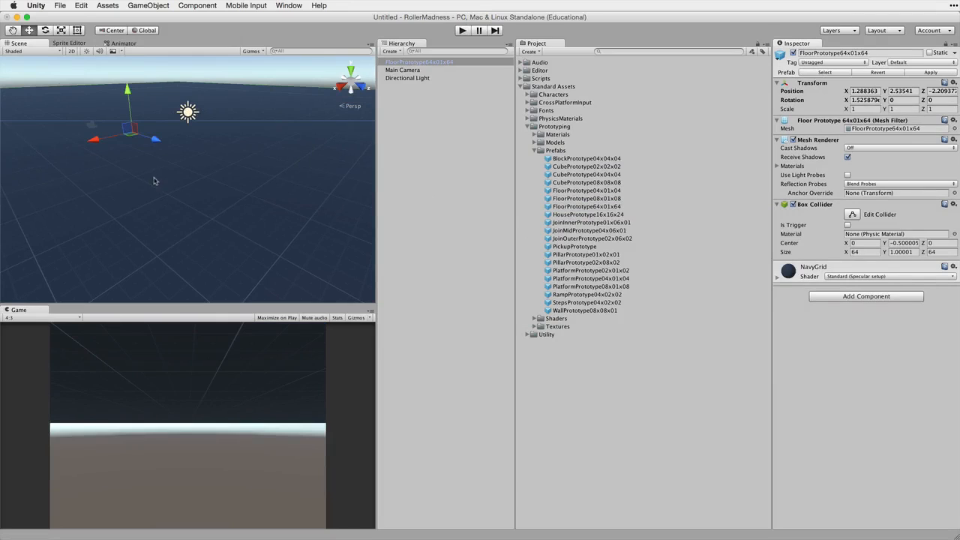
scroll(169, 186, down, 2)
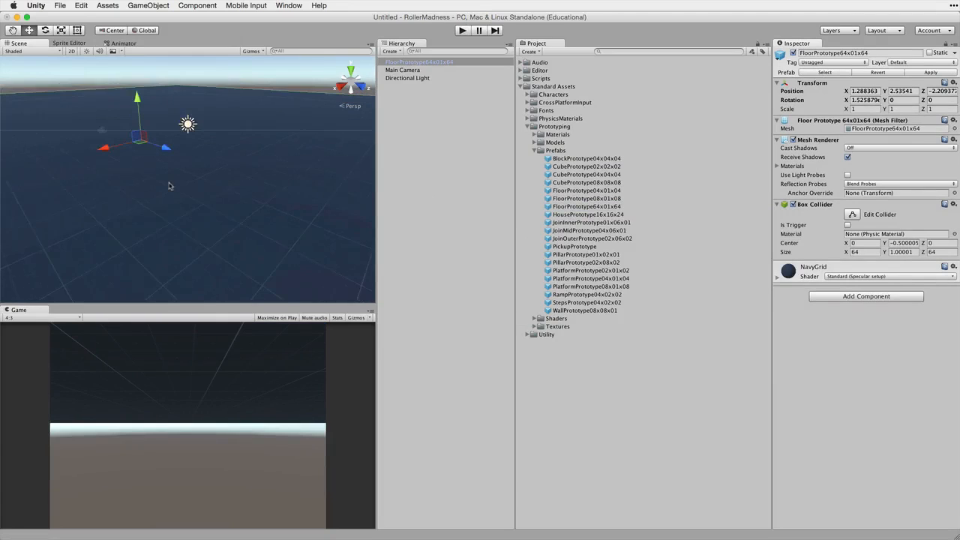
scroll(170, 186, down, 5)
alt+drag(163, 237, 160, 217)
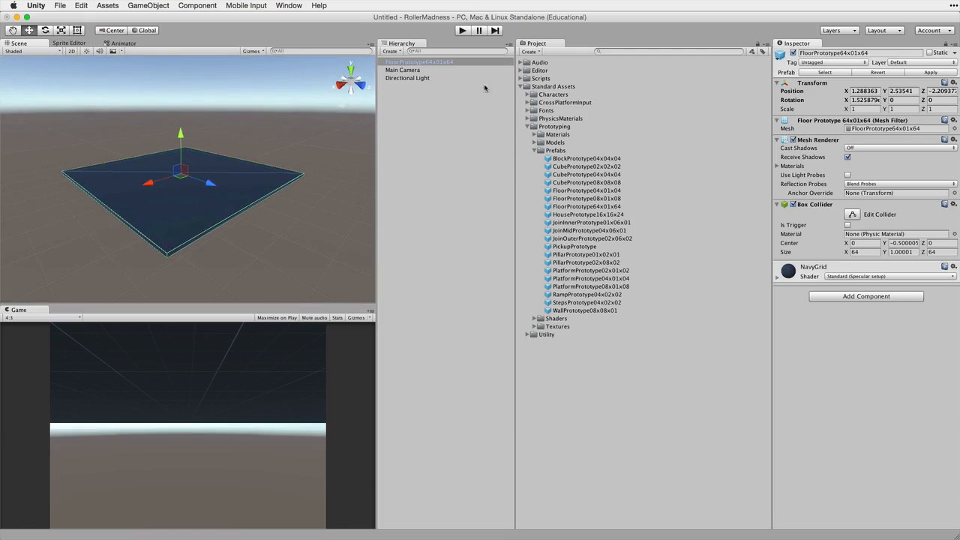
Rename the placed FloorPrototype64x01x64 object to Floor.
click(443, 63)
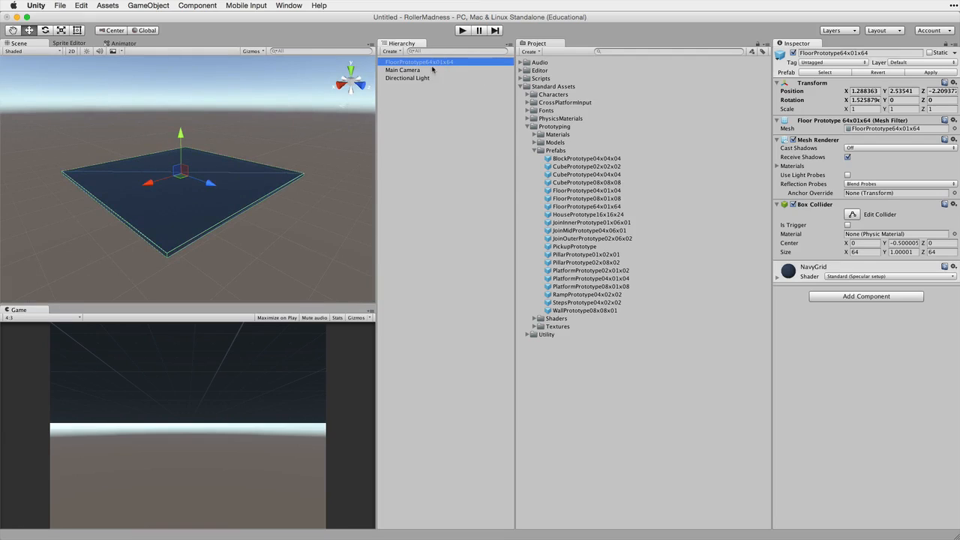
key(Return)
text(Floor)
key(Return)
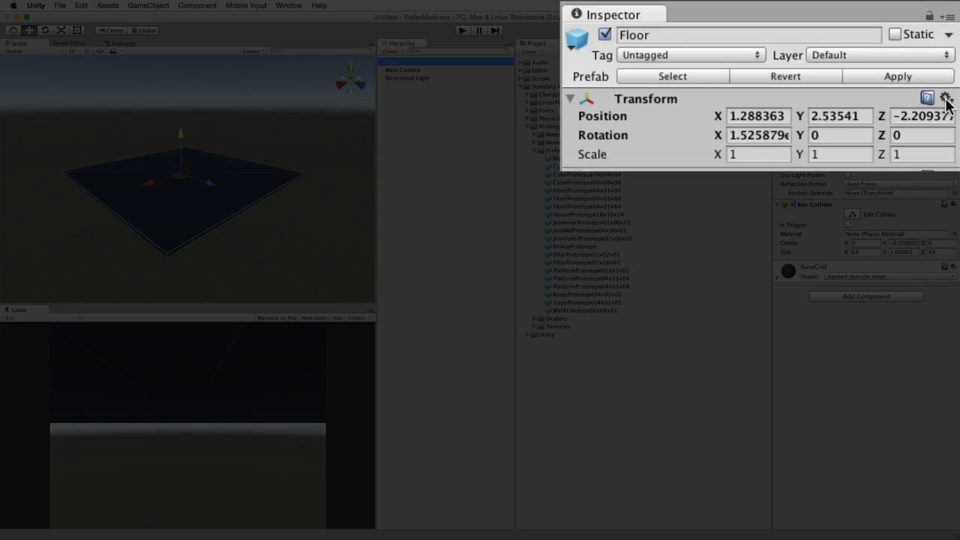
Reset the Floor object's transform and set its X and Z scale to 0.5.
click(945, 100)
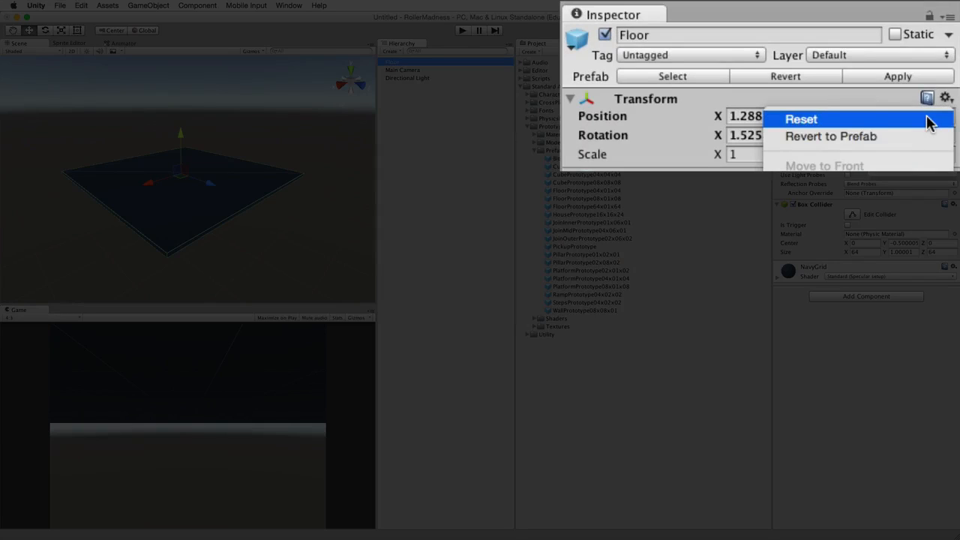
click(930, 120)
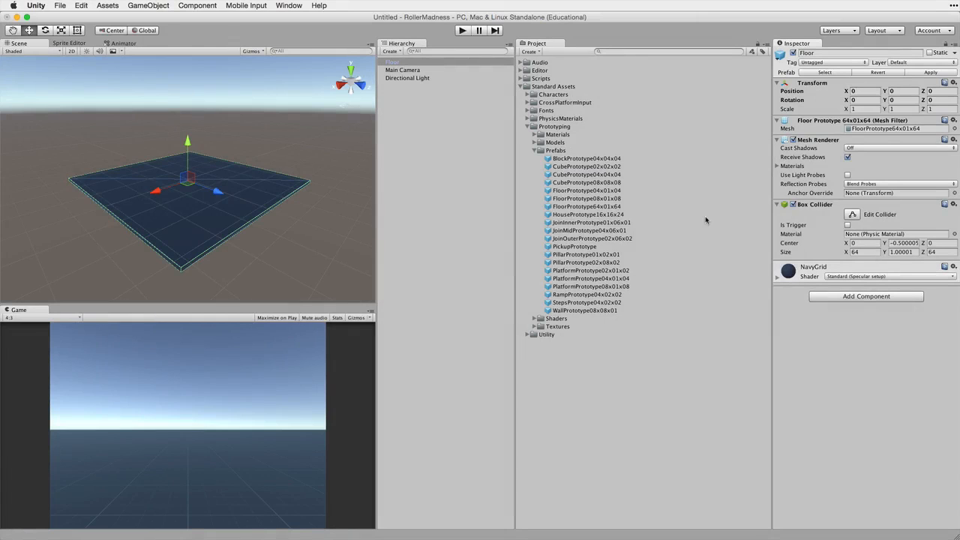
click(852, 109)
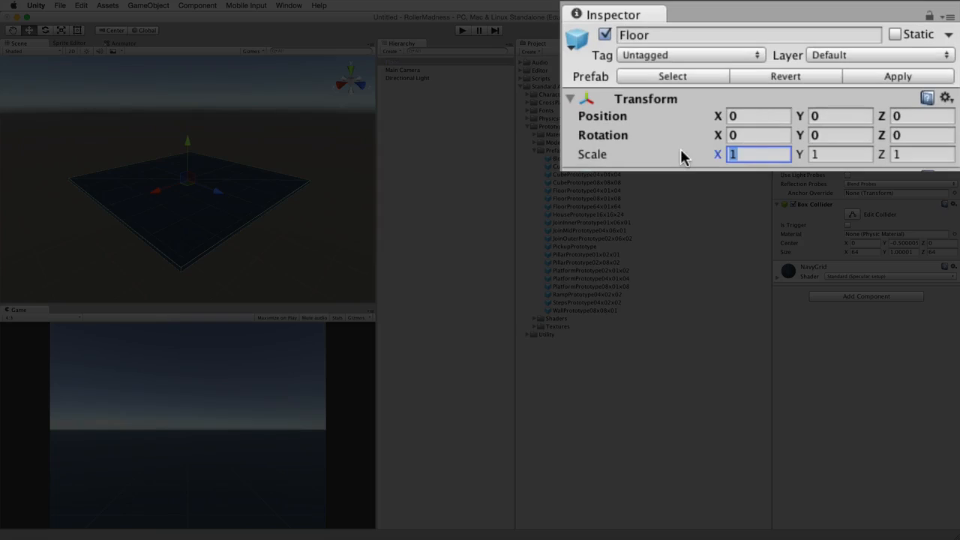
text(0.5)
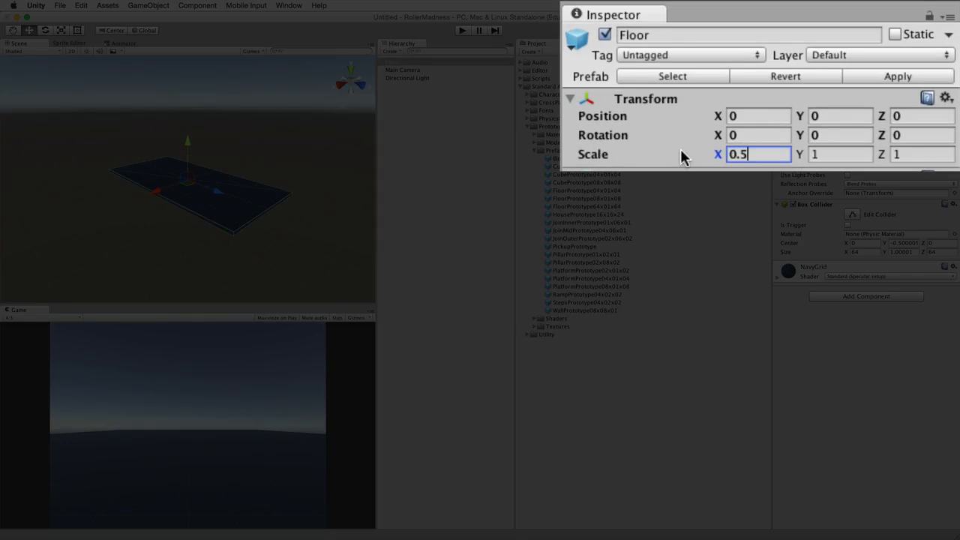
key(Tab)
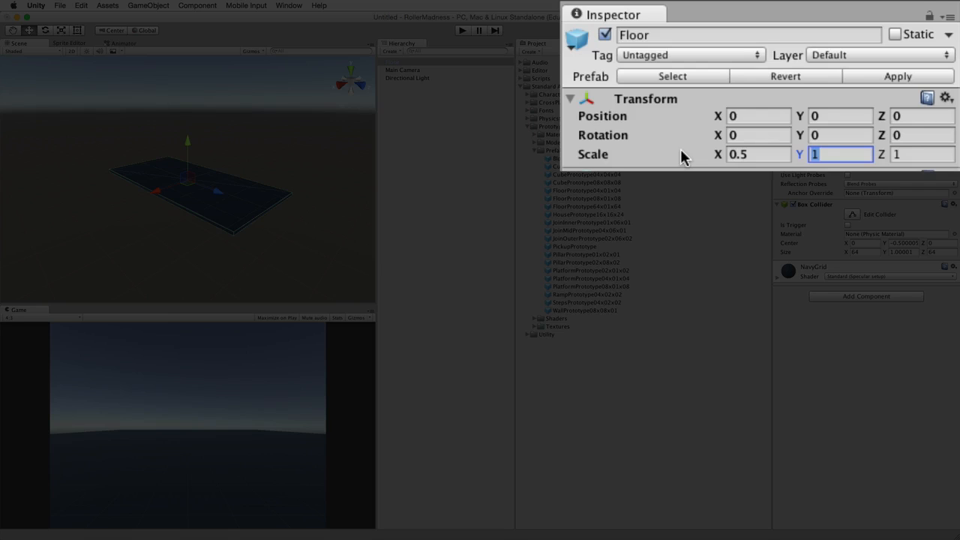
key(Tab)
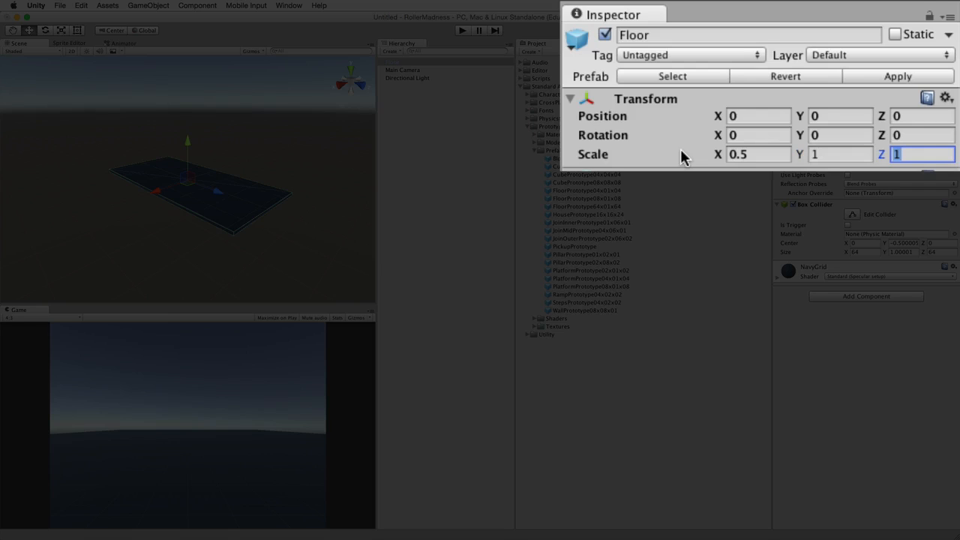
text(0.5)
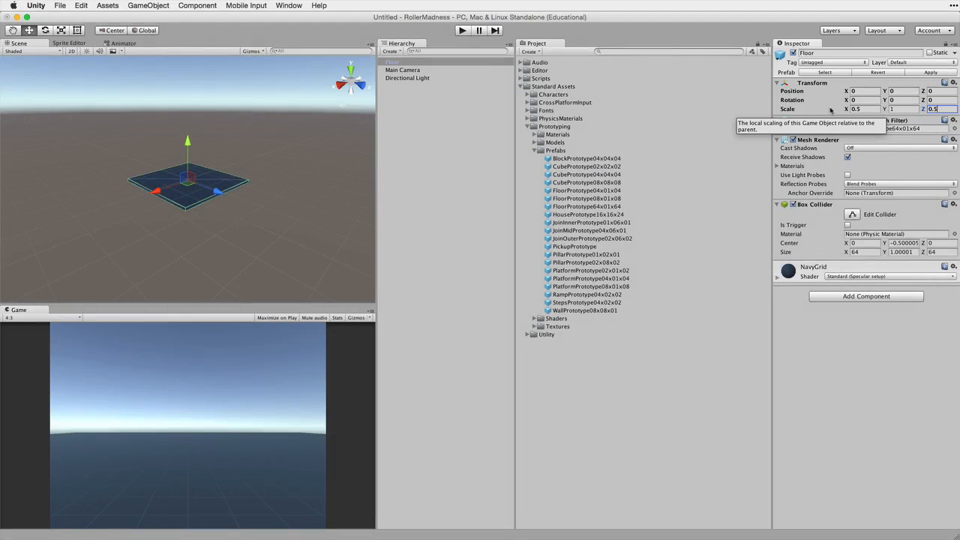
key(Return)
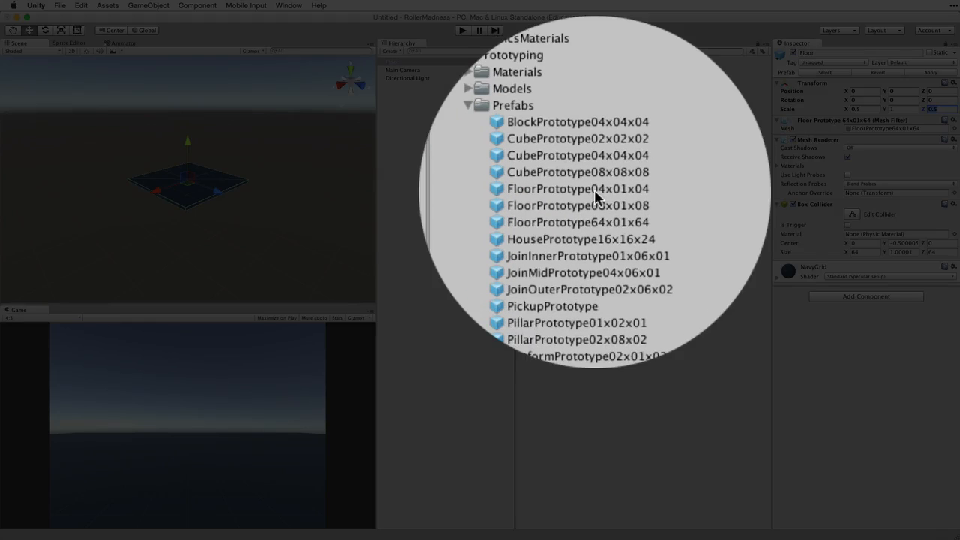
Place a FloorPrototype04x01x04 prefab on the Floor and rename the new object to Bumper.
drag(594, 190, 206, 183)
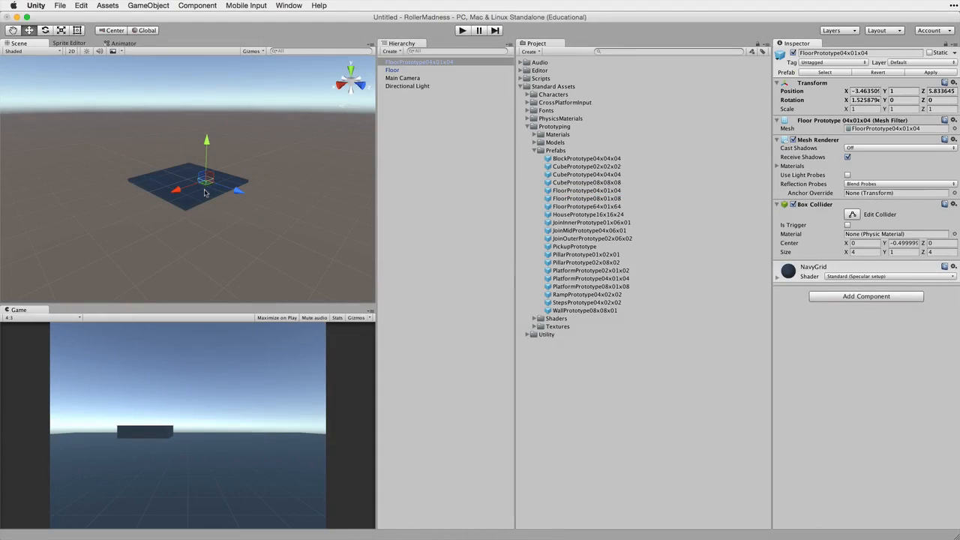
key(f)
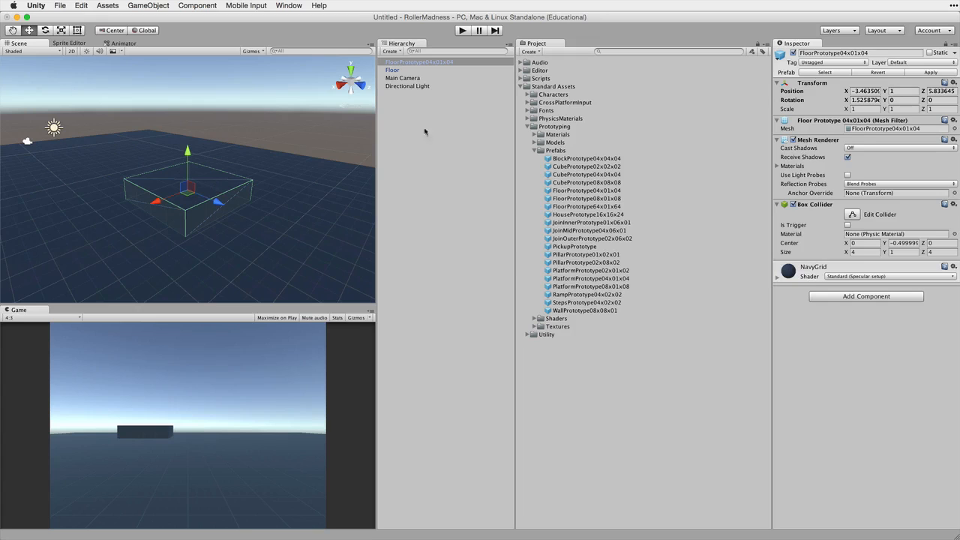
click(439, 63)
key(Return)
text(Bumper)
key(Return)
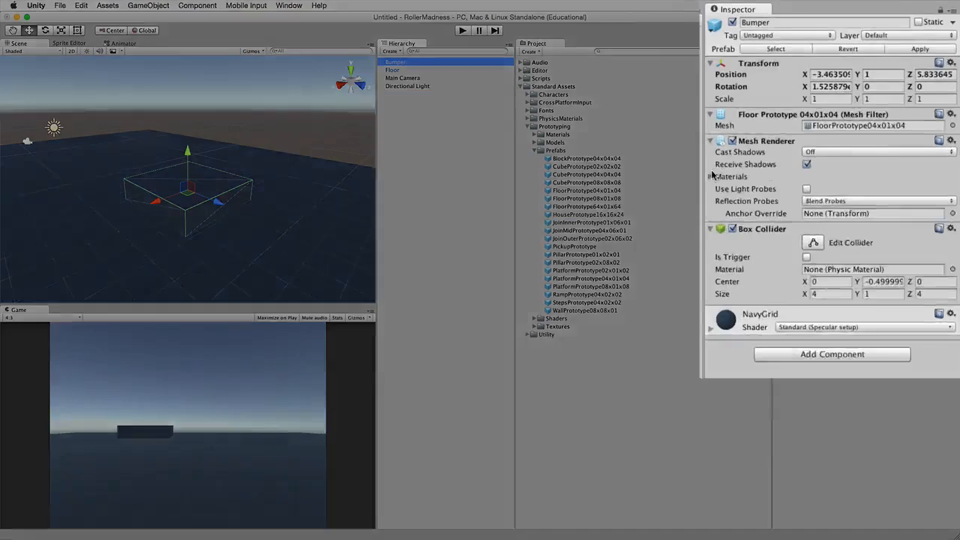
Examine which material the Bumper's Mesh Renderer uses, where it sits in the project, and its shader settings.
click(777, 165)
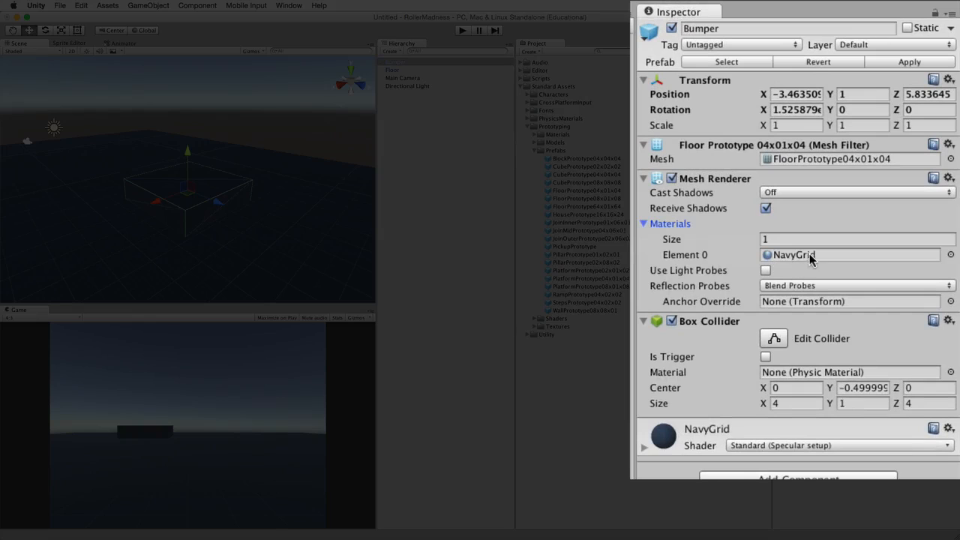
click(863, 184)
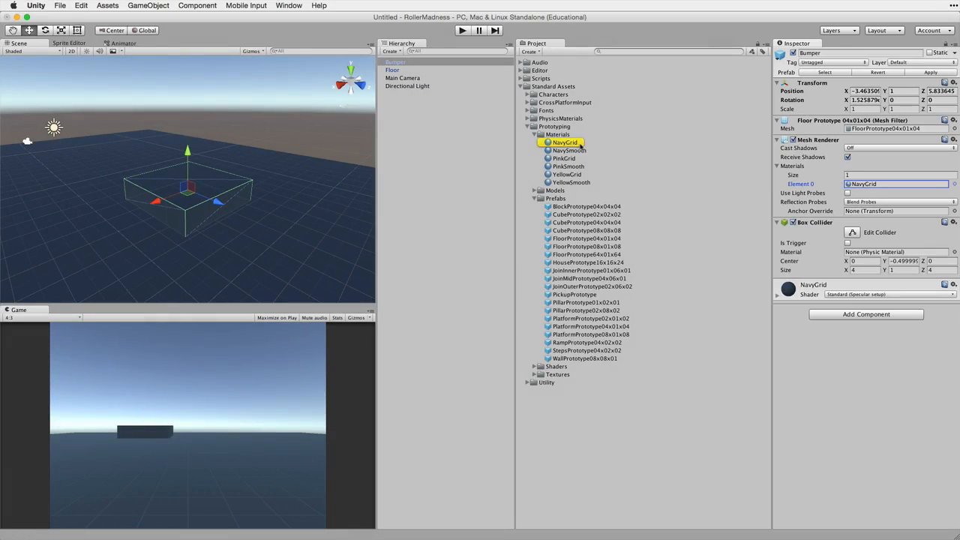
click(780, 299)
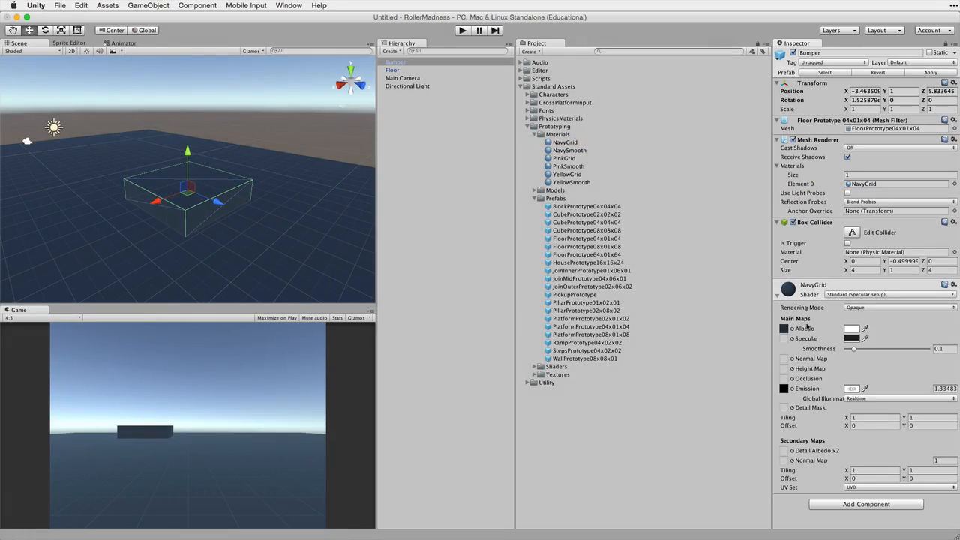
click(778, 298)
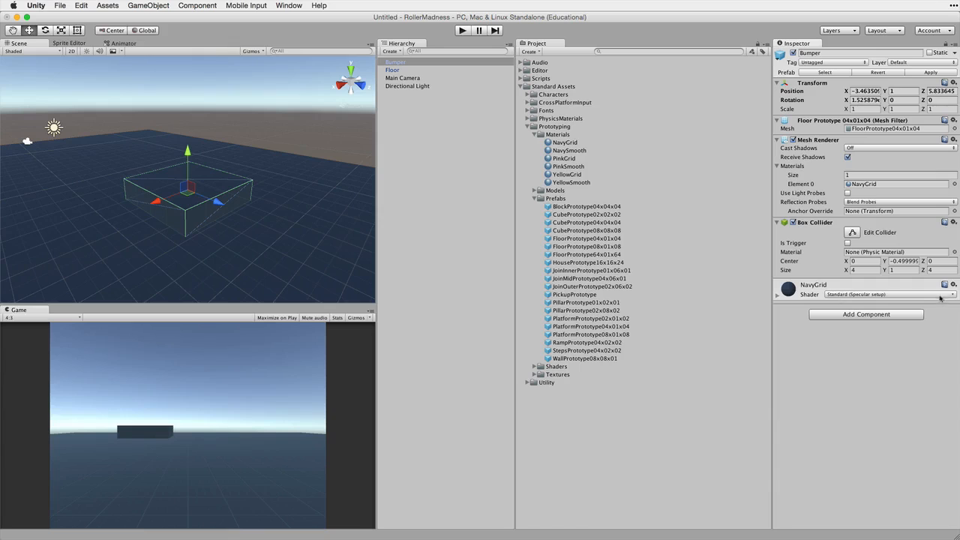
Duplicate the Bumper's NavyGrid material in the project and name the copy Bumper Material.
click(860, 185)
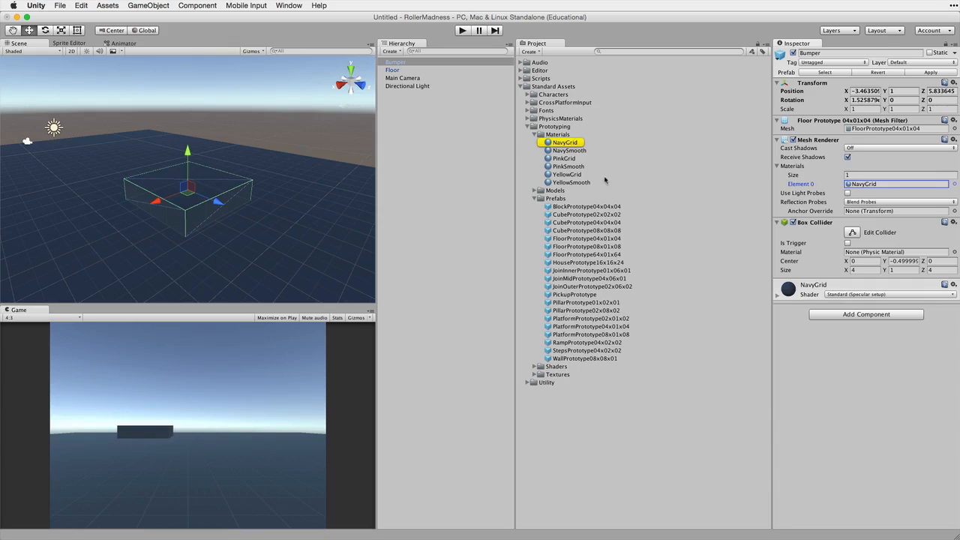
click(559, 143)
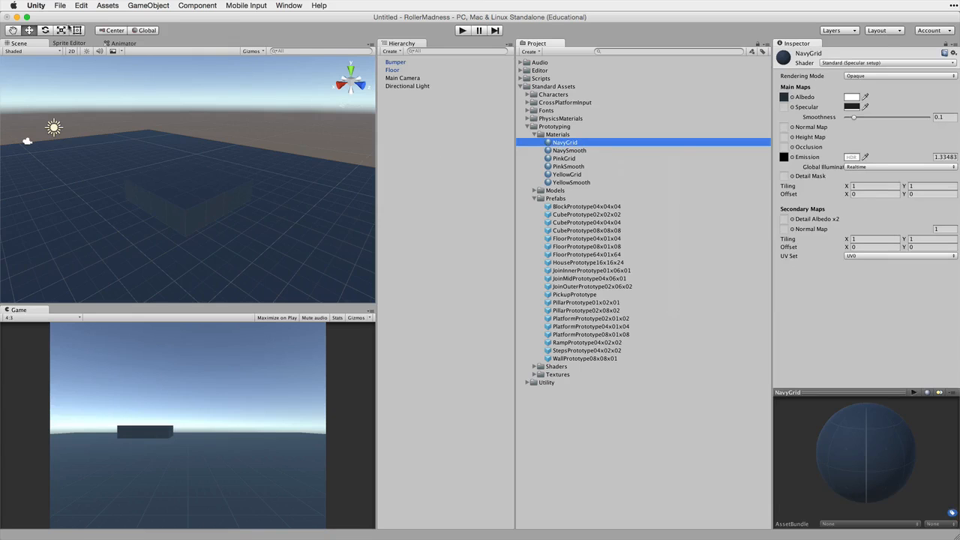
click(81, 5)
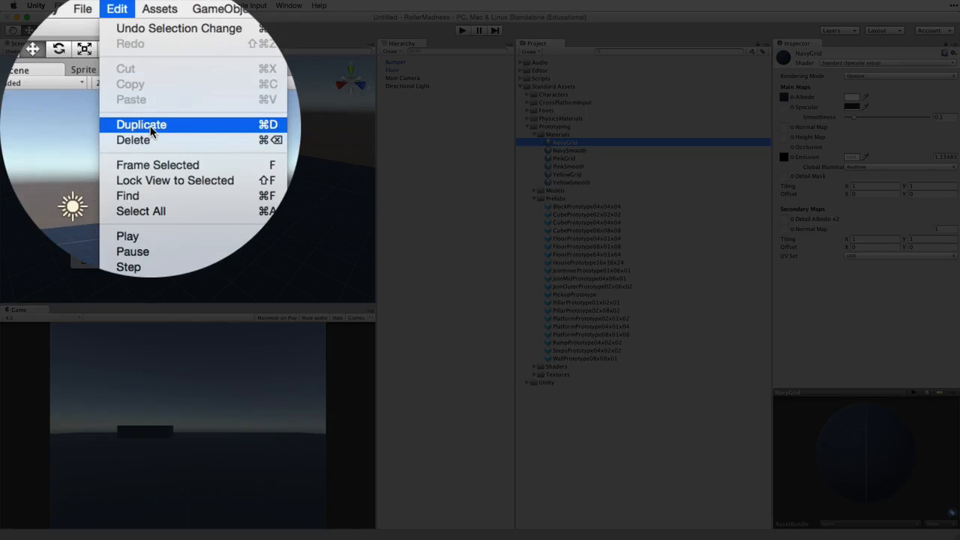
click(102, 78)
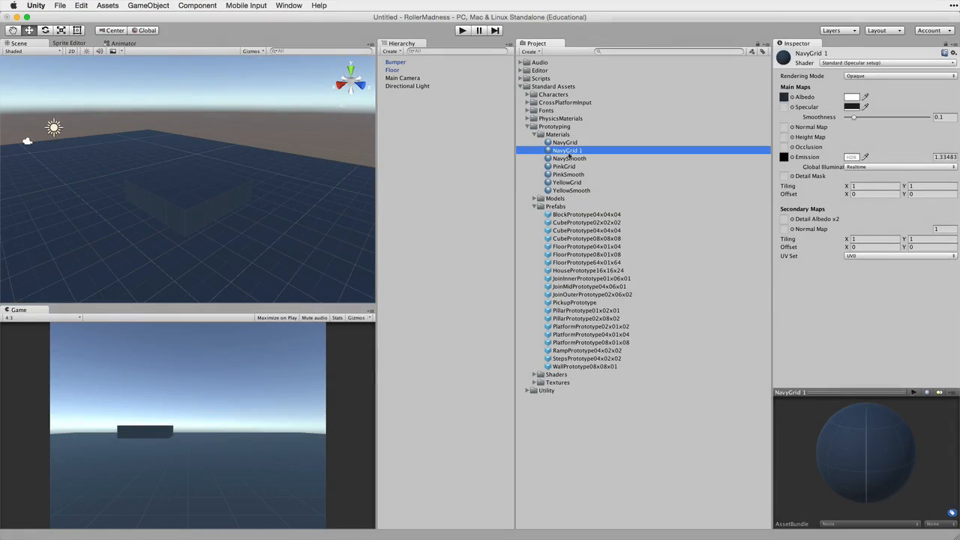
key(Return)
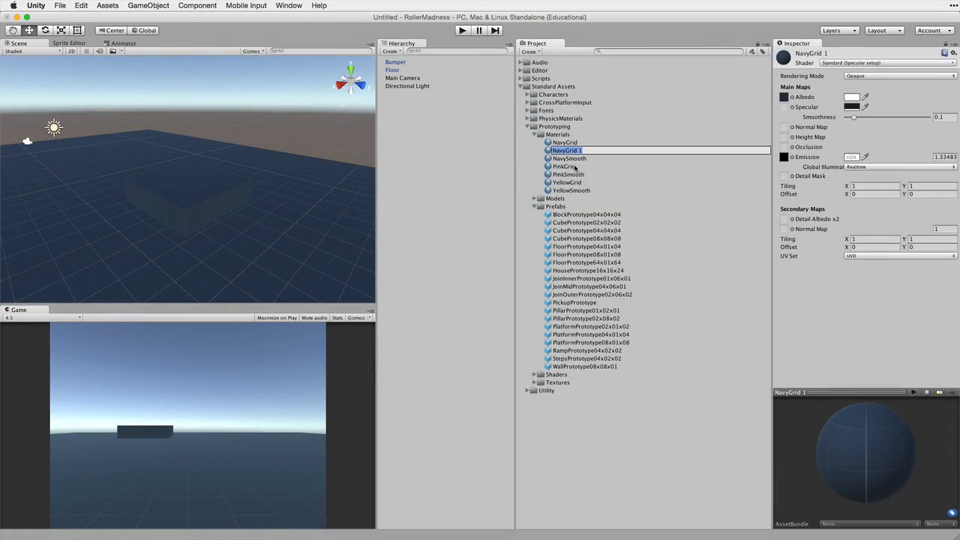
text(Bumper Material)
key(Return)
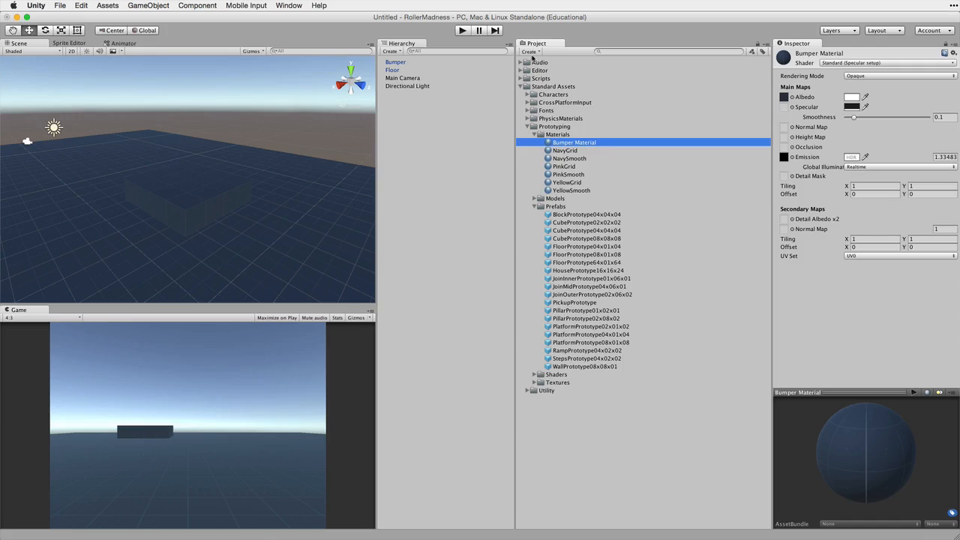
Move Bumper Material to the top level of the project's assets and locate its albedo texture.
drag(574, 102, 571, 70)
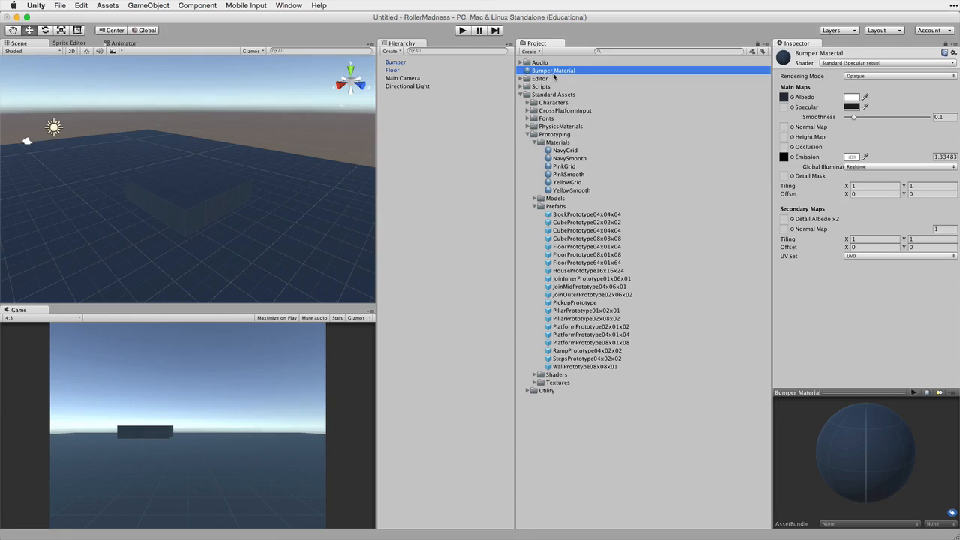
click(602, 87)
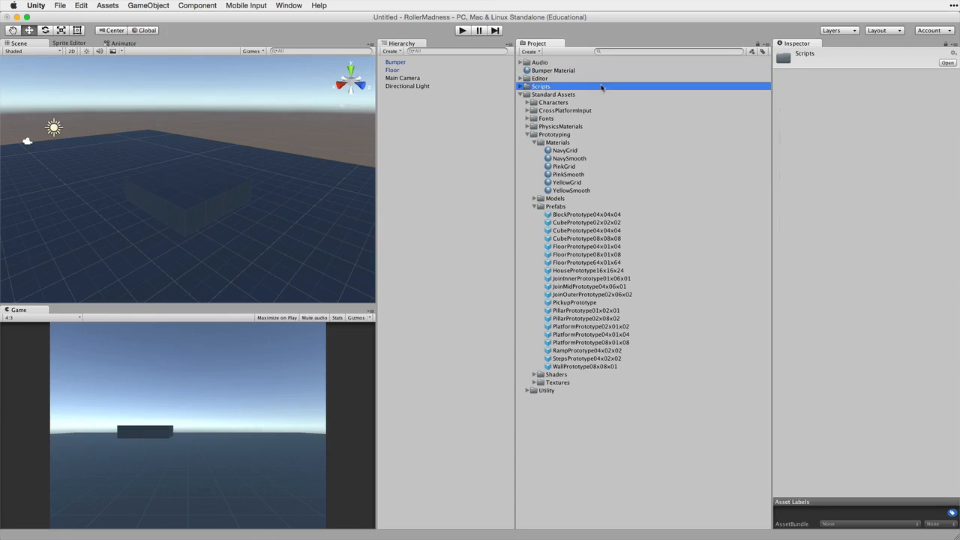
click(540, 71)
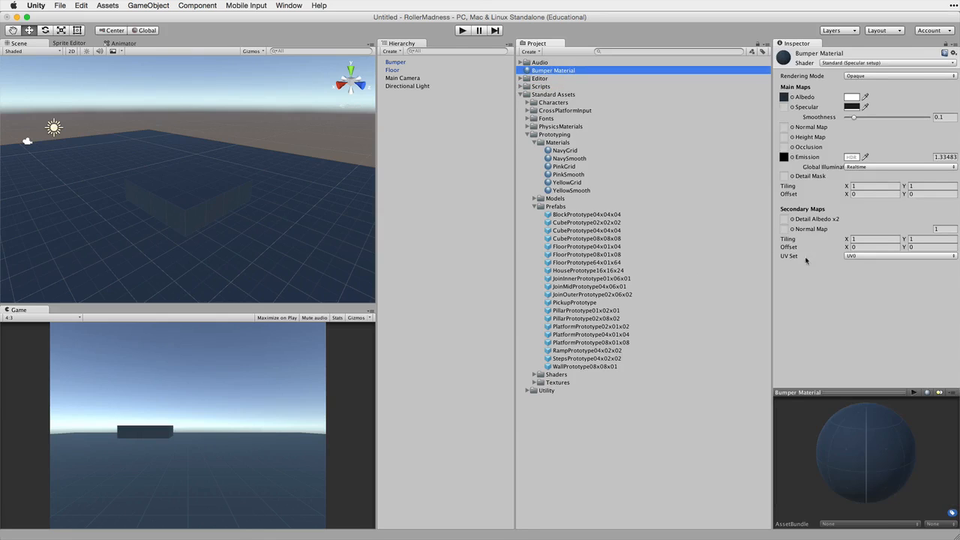
click(783, 98)
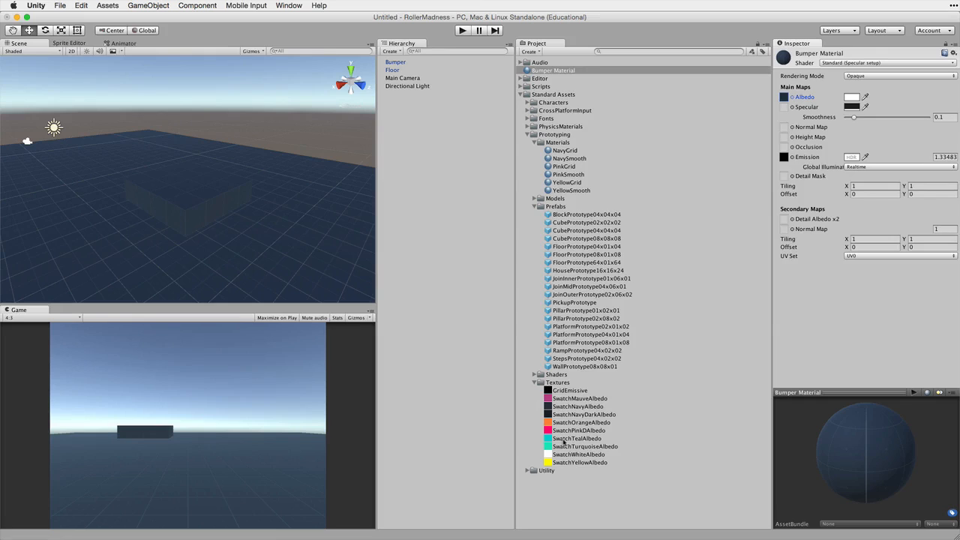
Set SwatchTealAlbedo as Bumper Material's albedo texture, and view the import settings of SwatchTurquoiseAlbedo.
drag(564, 441, 785, 99)
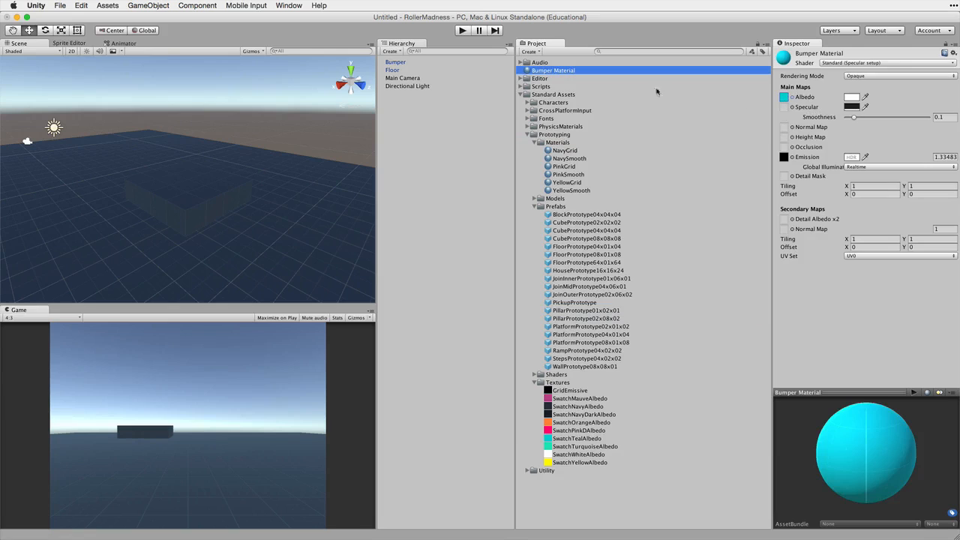
click(555, 73)
click(581, 446)
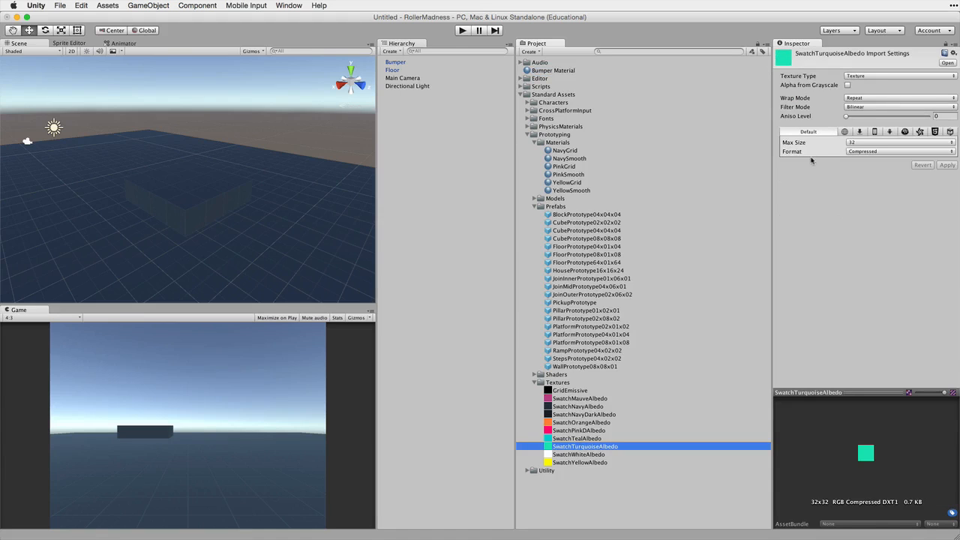
Lock the Inspector on Bumper Material, assign SwatchTealAlbedo as its albedo texture again, and unlock the Inspector.
click(558, 71)
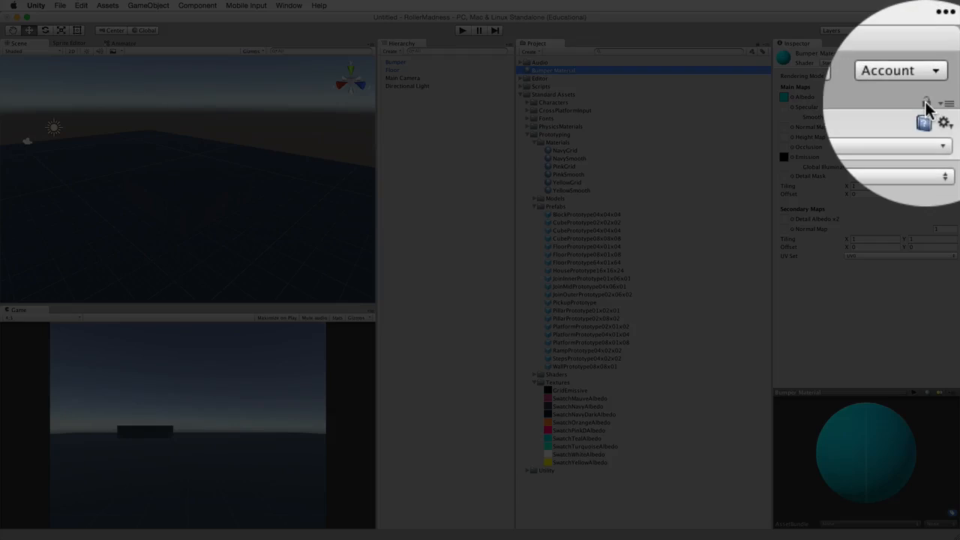
click(946, 45)
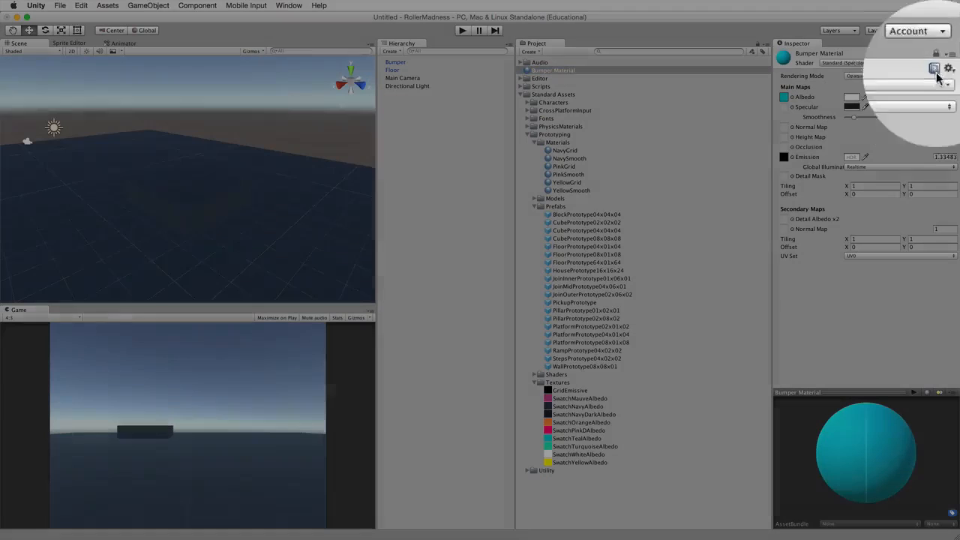
click(588, 439)
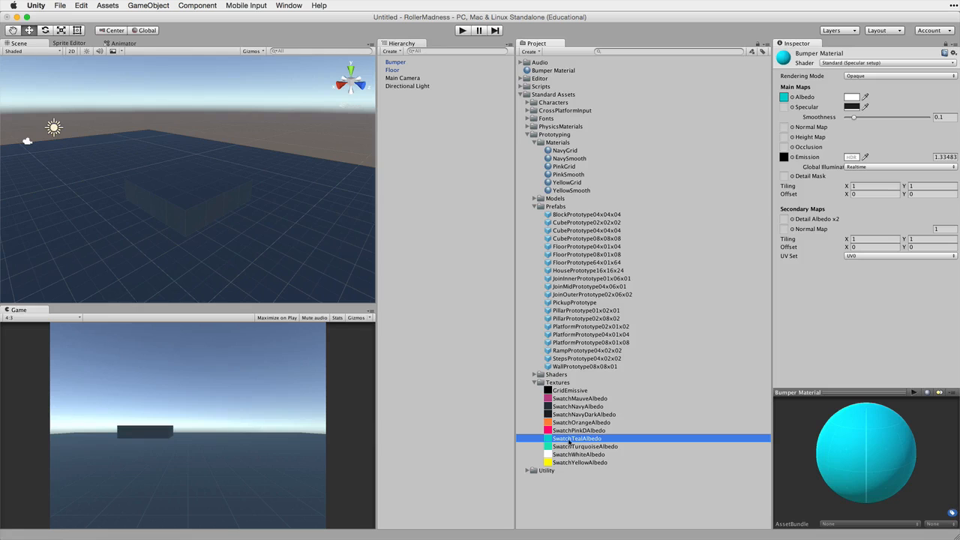
drag(570, 443, 784, 100)
click(943, 44)
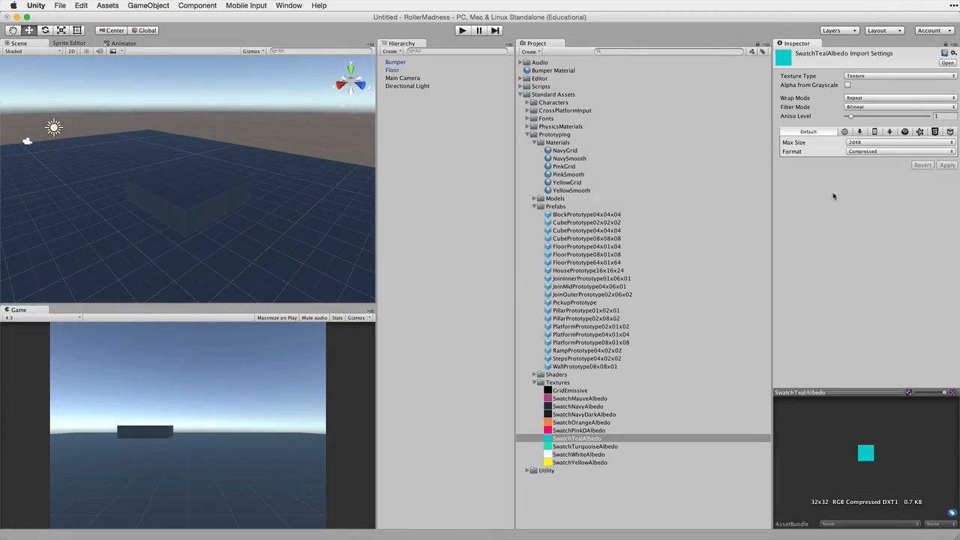
key(super+z)
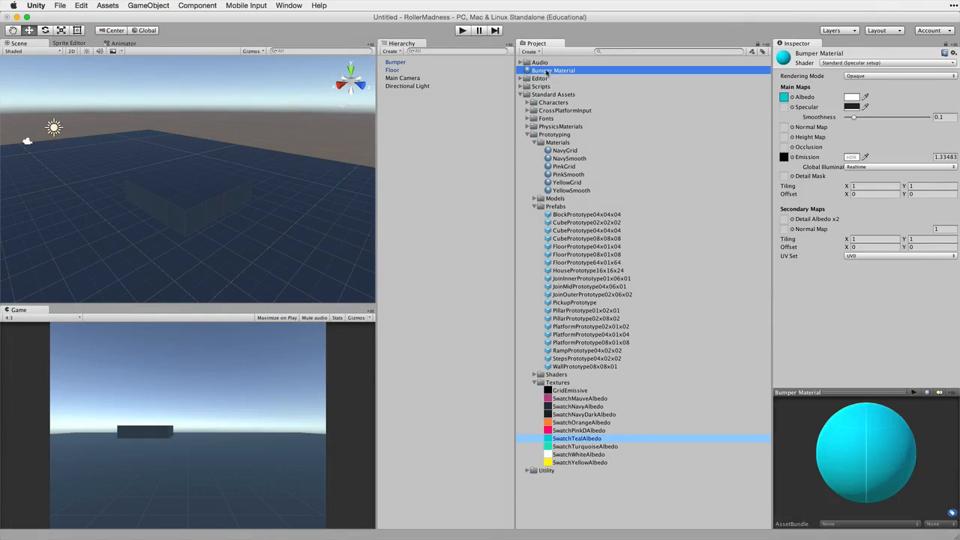
Apply Bumper Material to the Bumper object and check its Mesh Renderer material.
drag(546, 73, 427, 63)
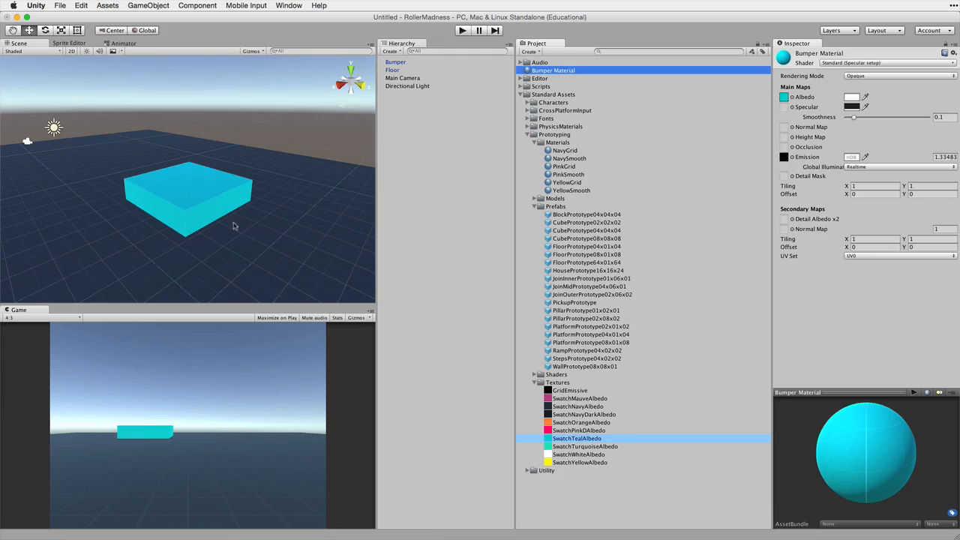
click(393, 63)
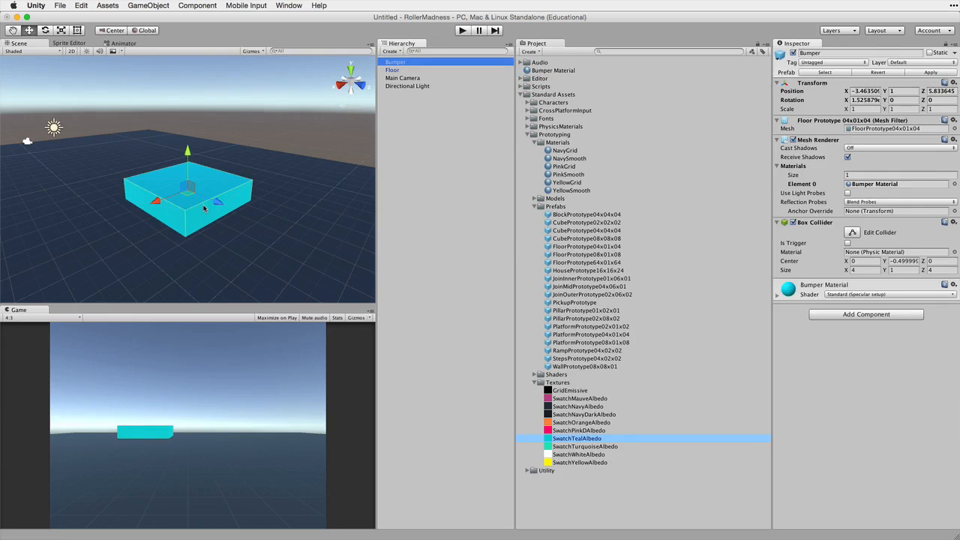
scroll(203, 208, down, 1)
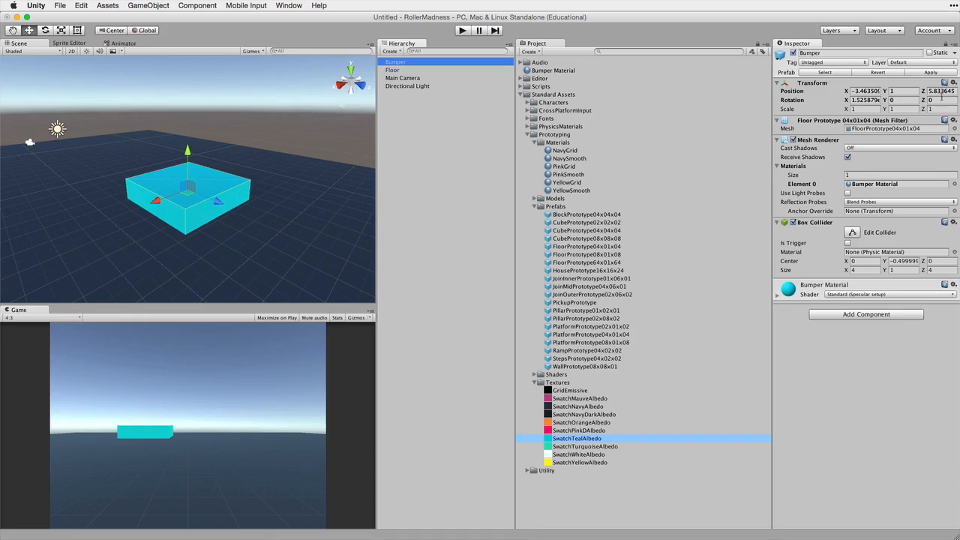
Reset the Bumper's Transform and frame the object in the scene.
click(955, 83)
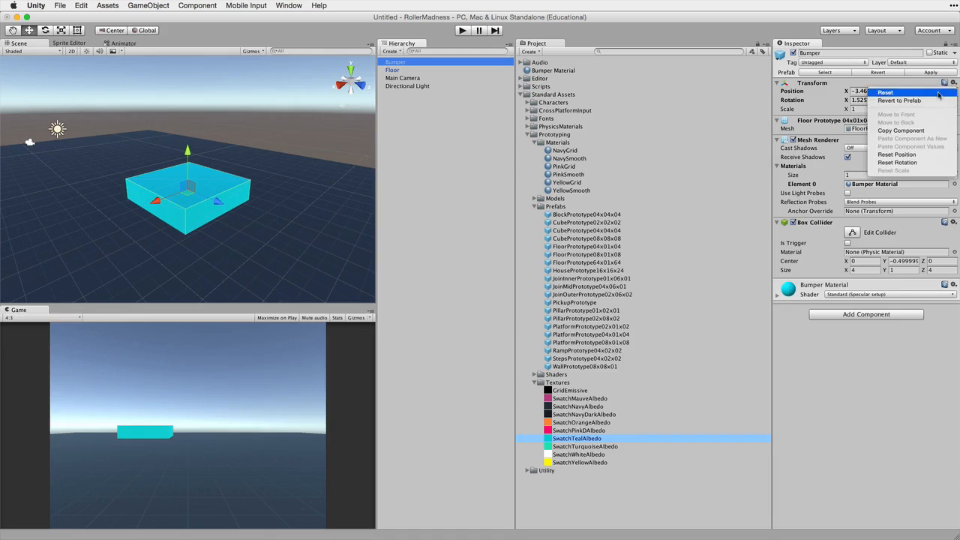
click(939, 95)
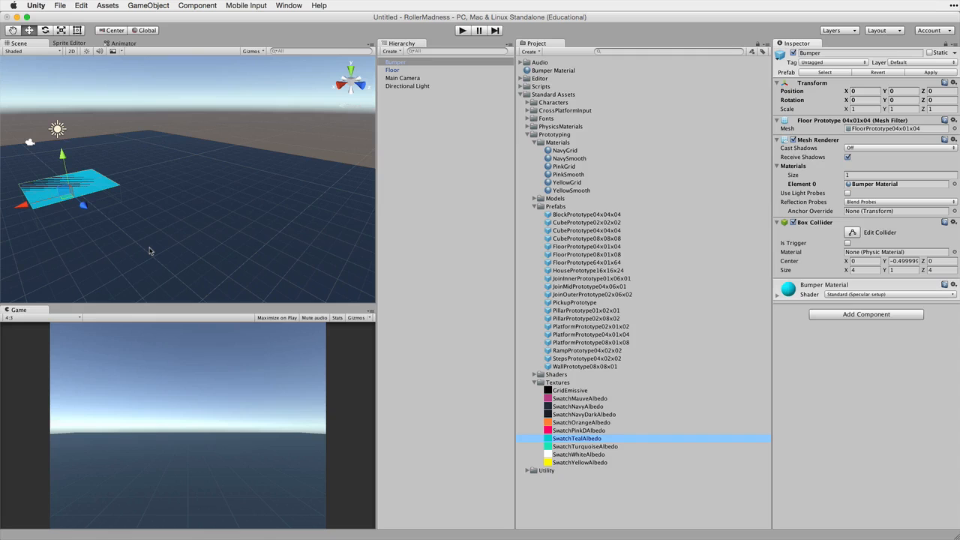
key(f)
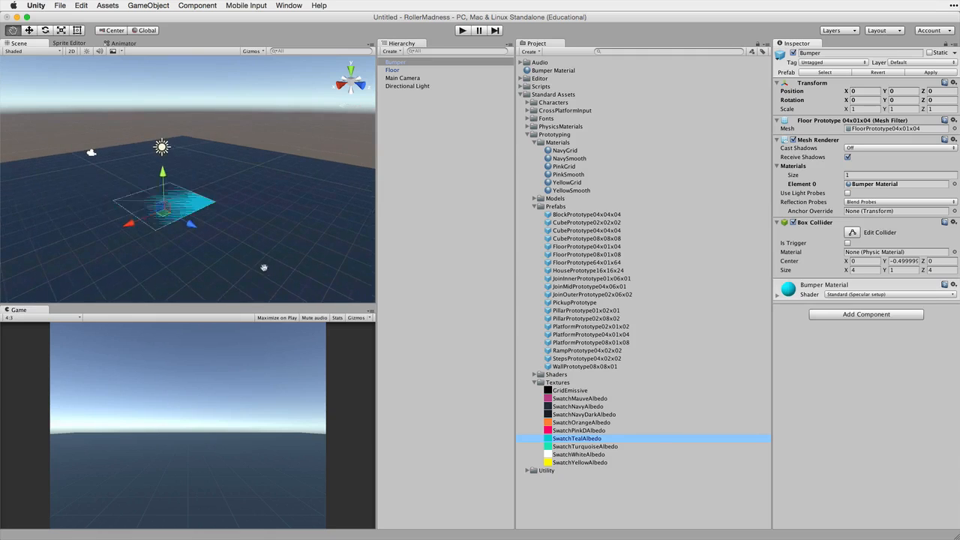
alt+drag(224, 273, 211, 258)
middle_drag(211, 258, 264, 271)
scroll(264, 271, up, 3)
alt+drag(263, 271, 222, 216)
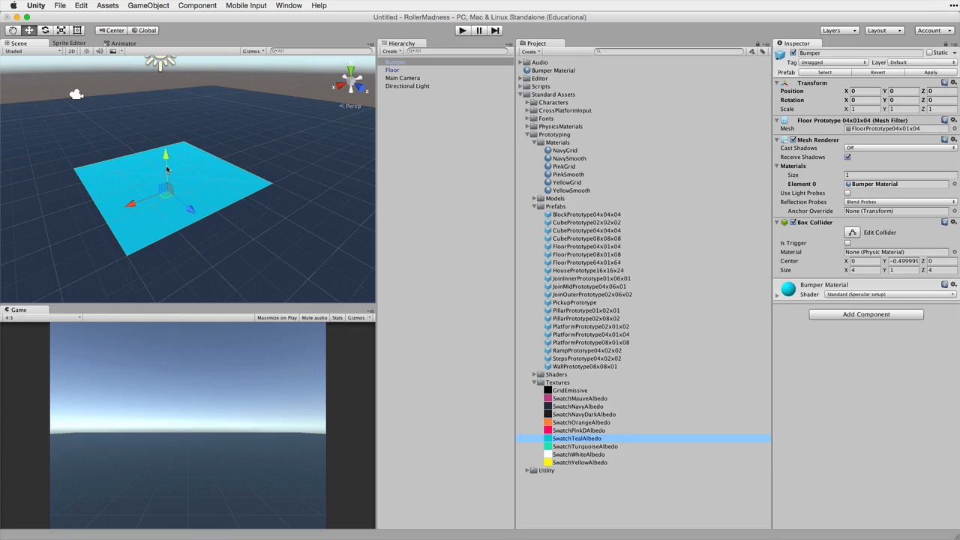
Raise the Bumper above the floor and set its Y position to exactly 1.
drag(167, 168, 162, 138)
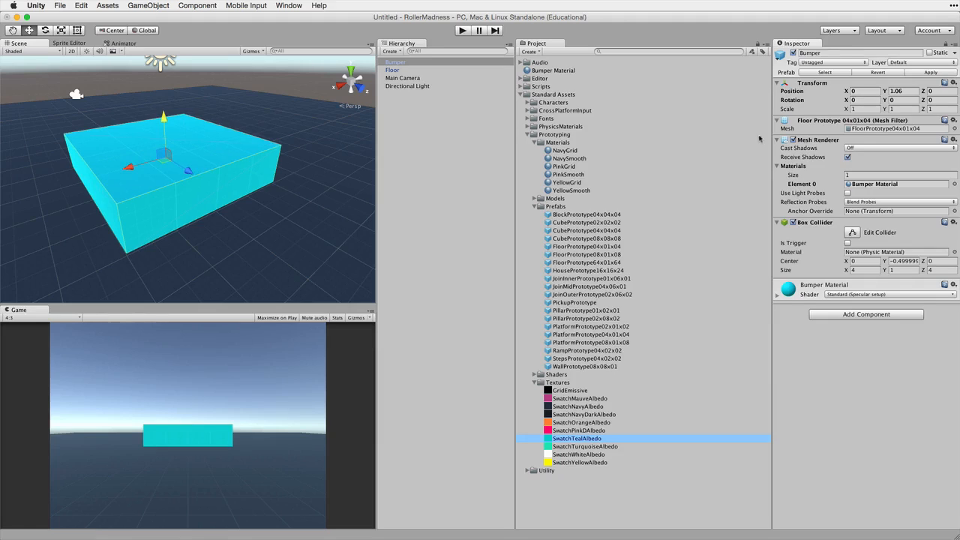
click(914, 91)
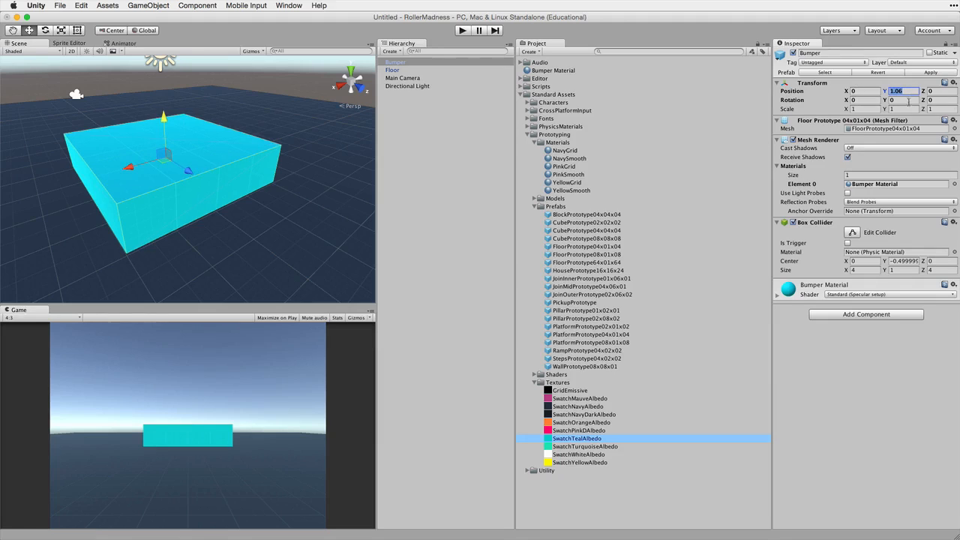
text(1)
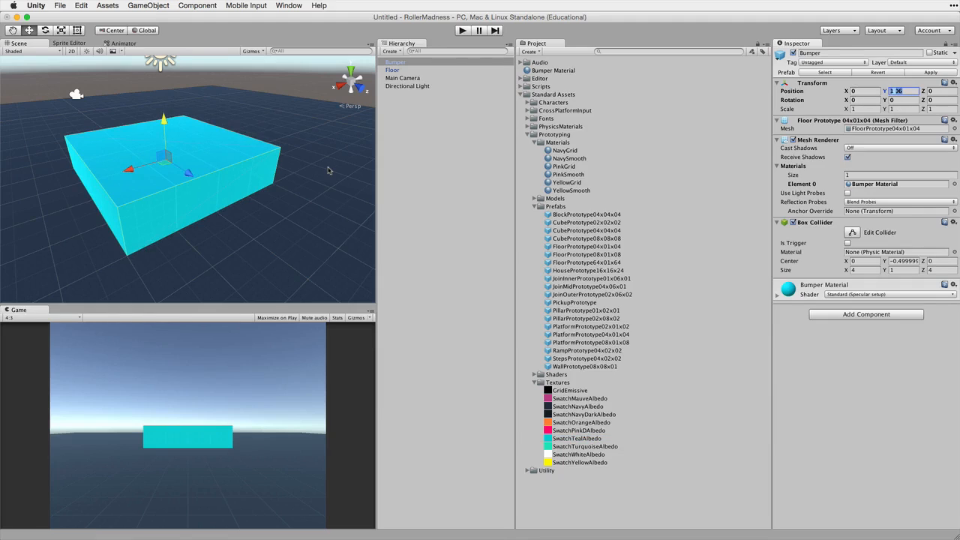
Open the Snap settings window and leave its Move X grid spacing at 1.
click(86, 7)
click(105, 261)
drag(411, 208, 414, 179)
click(484, 165)
double_click(484, 169)
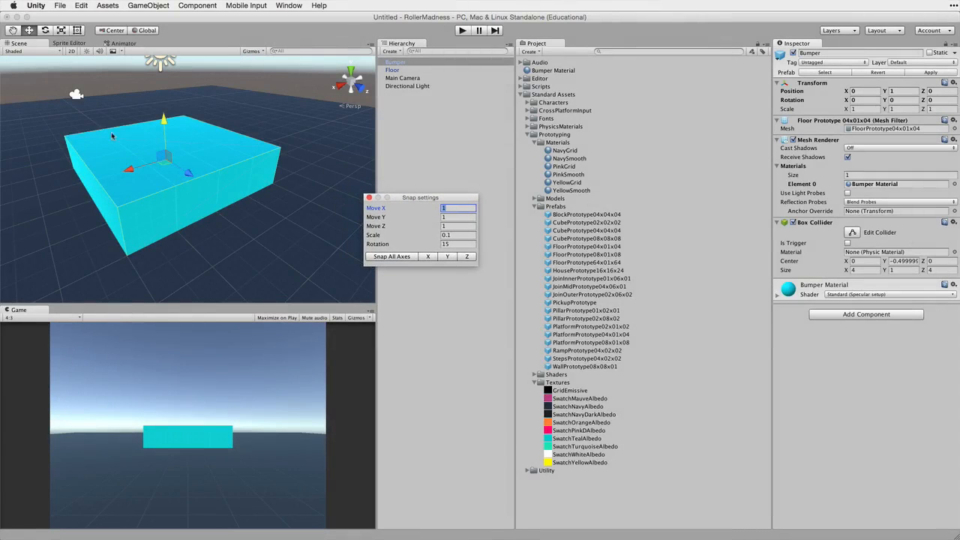
Move the Bumper to Y 0.66 and to X -0.51, Y 0.55, snapping all axes to the grid after each move.
mouse_move(164, 135)
mouse_down()
mouse_move(166, 158)
mouse_move(167, 145)
mouse_up()
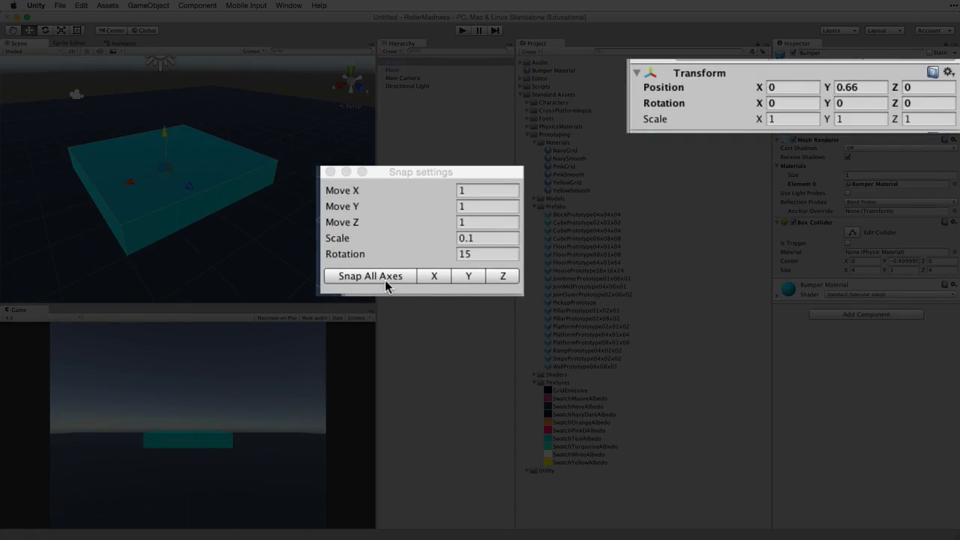
click(467, 276)
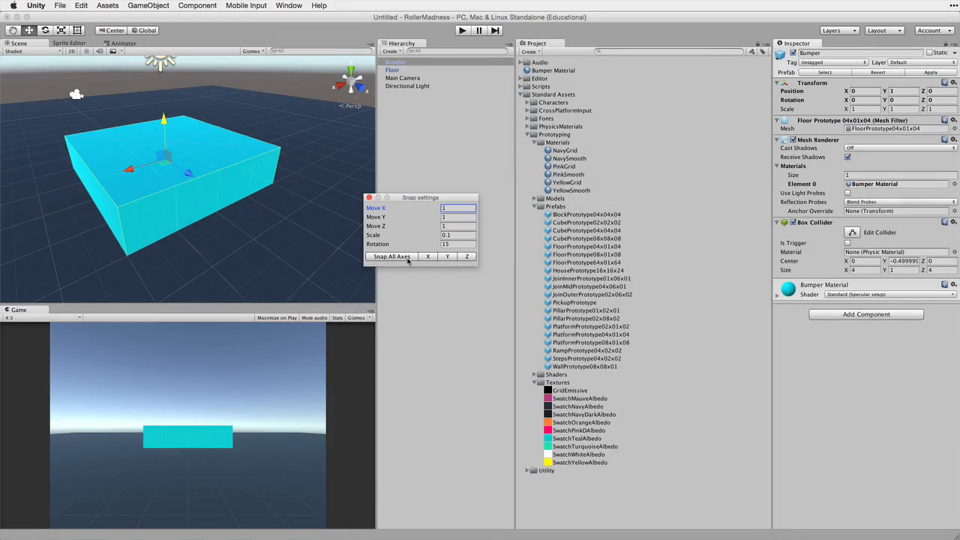
drag(163, 156, 178, 170)
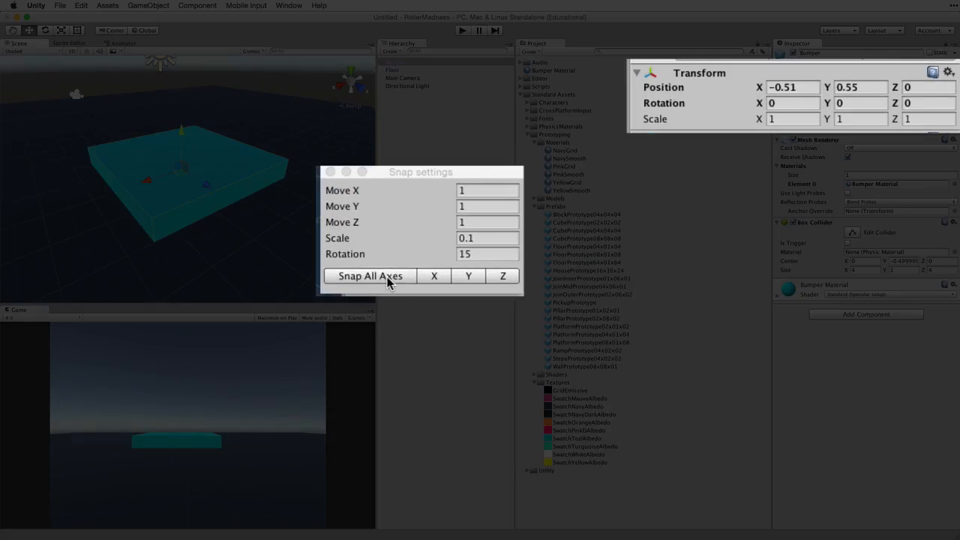
click(400, 256)
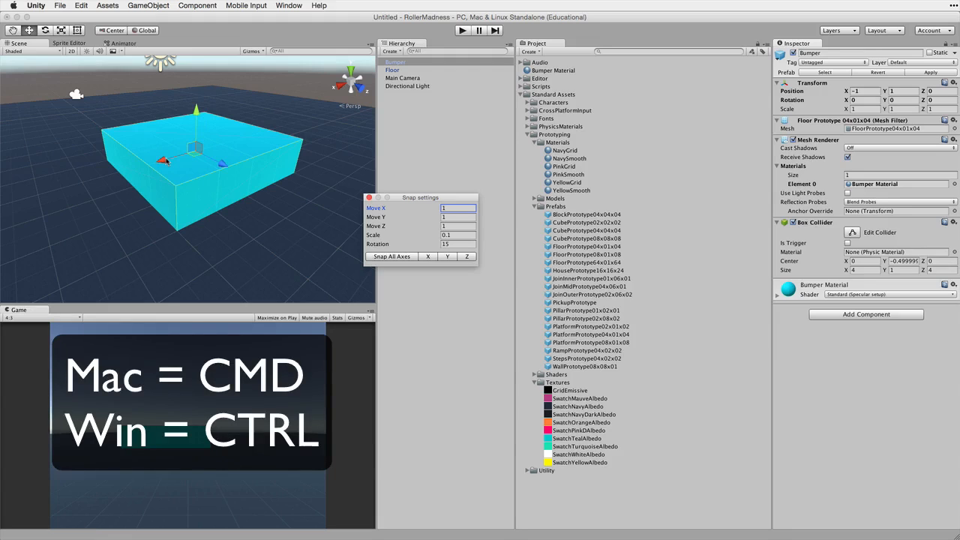
Move the Bumper along the X axis with grid snapping to X -4, and close the Snap settings.
drag(166, 161, 235, 148)
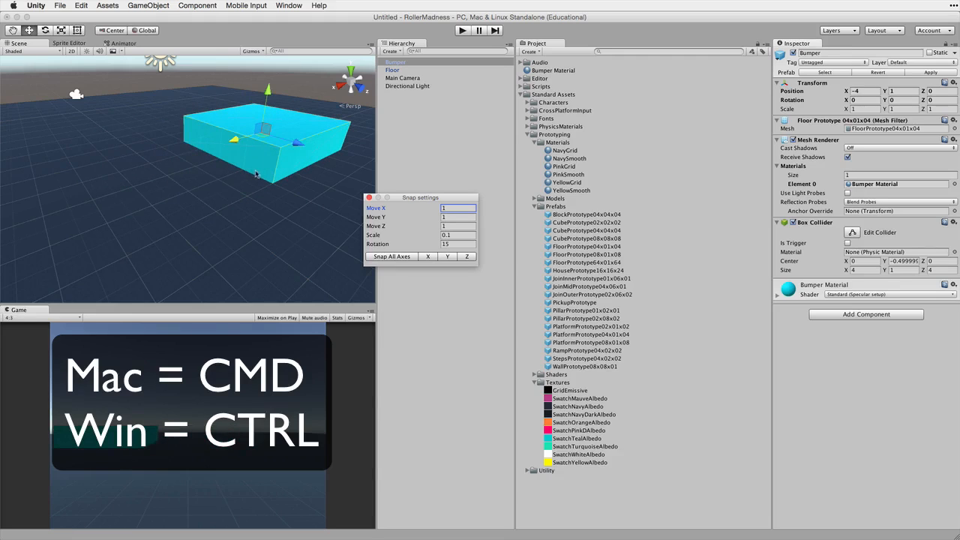
mouse_move(304, 146)
super+mouse_down()
mouse_move(336, 158)
mouse_move(298, 142)
super+mouse_up()
super+drag(267, 100, 287, 122)
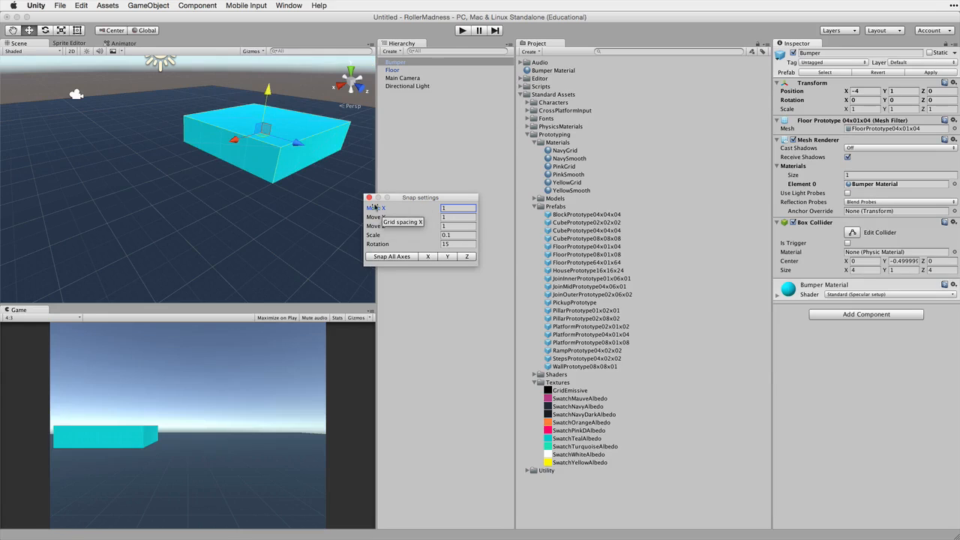
click(369, 198)
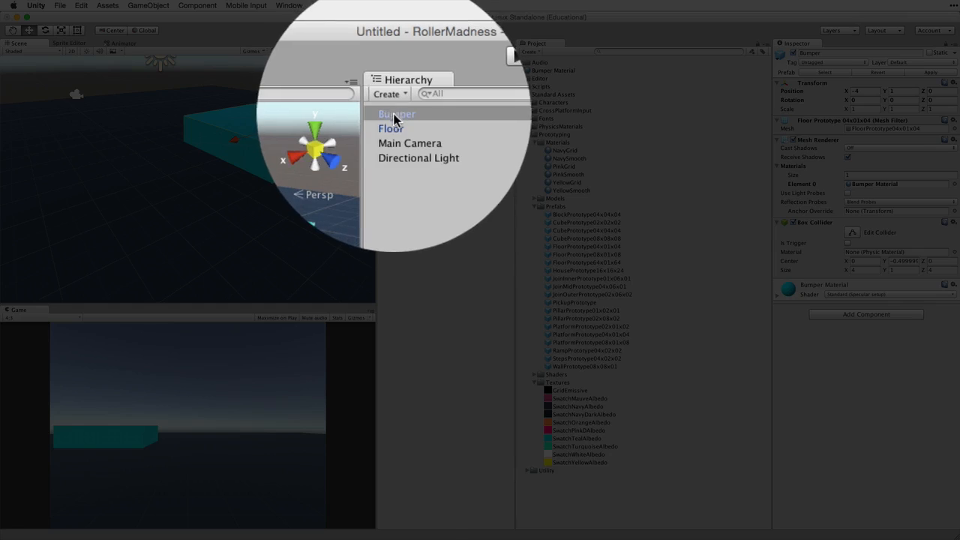
Create a prefab from the Bumper at the top level of the project's assets and collapse the Standard Assets folder.
drag(393, 62, 579, 71)
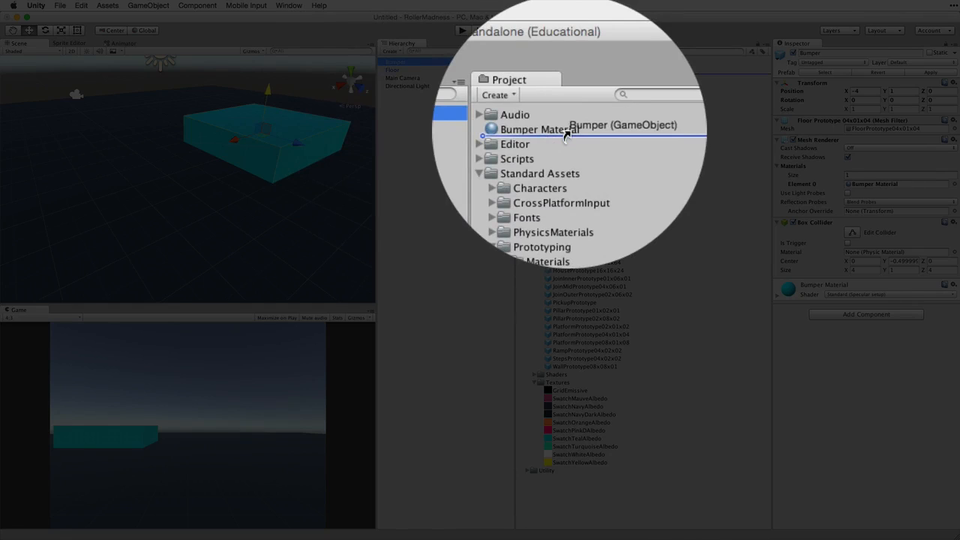
drag(566, 133, 568, 135)
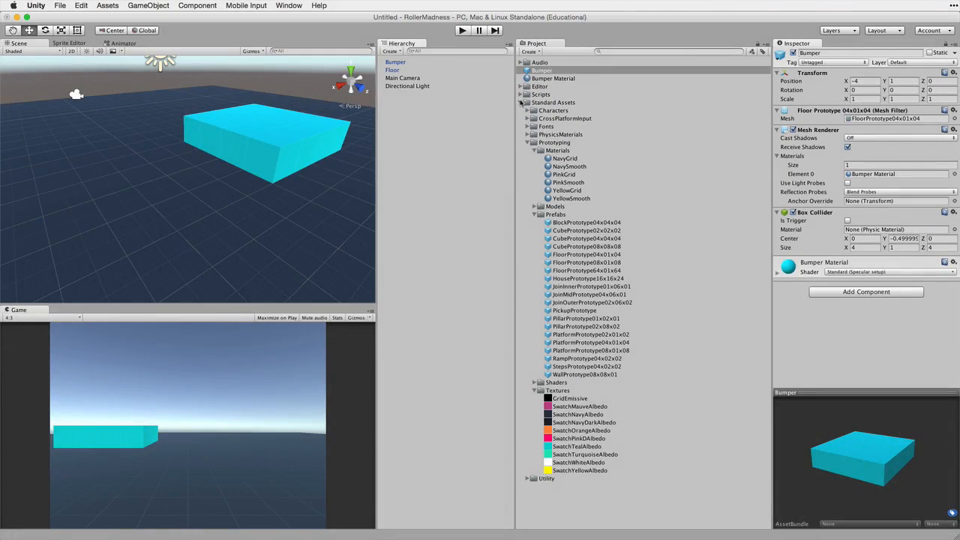
click(520, 103)
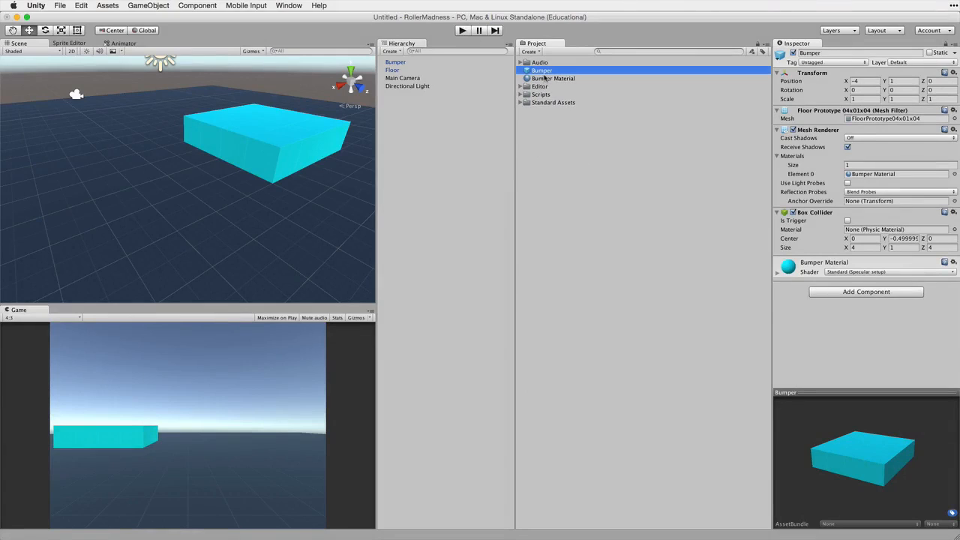
click(420, 63)
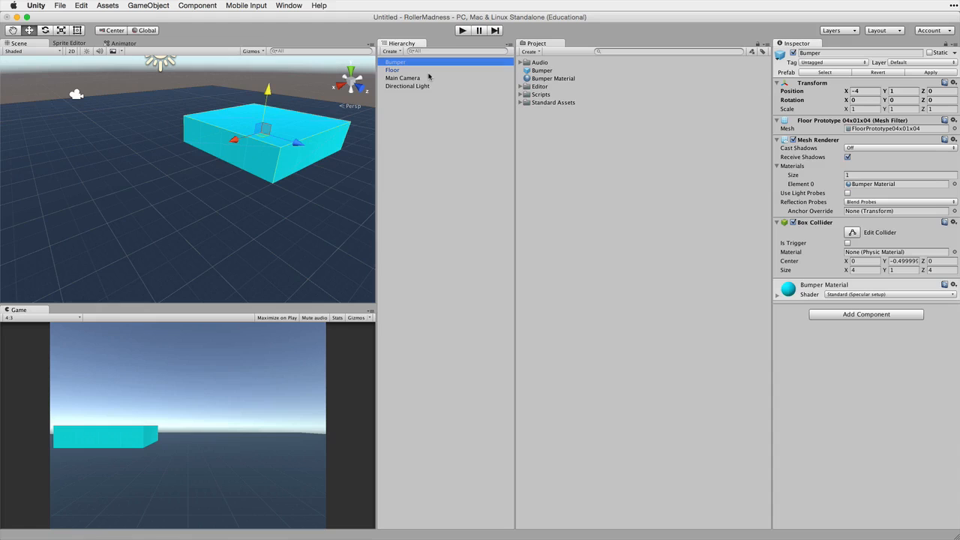
Create a new empty prefab named Floor and fill it with the scene's Floor object.
click(529, 51)
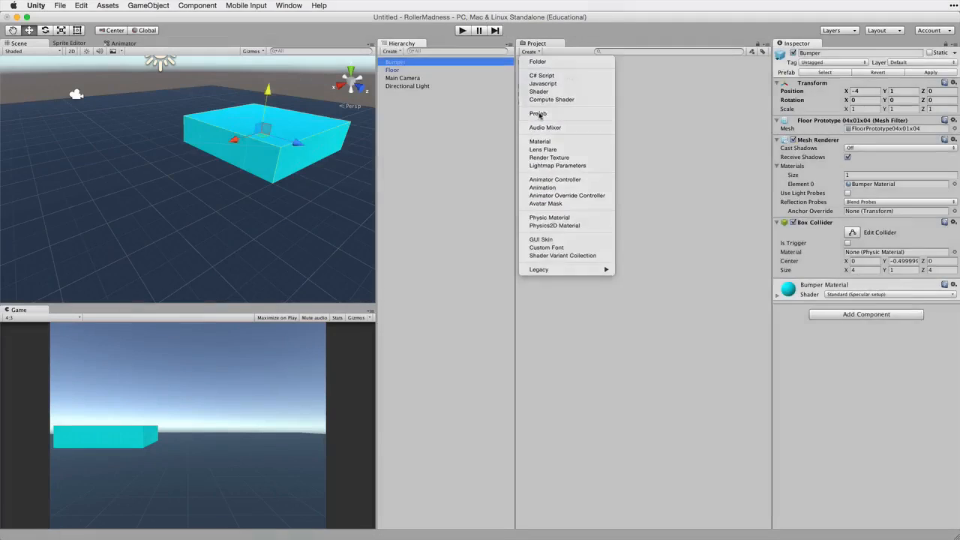
click(537, 115)
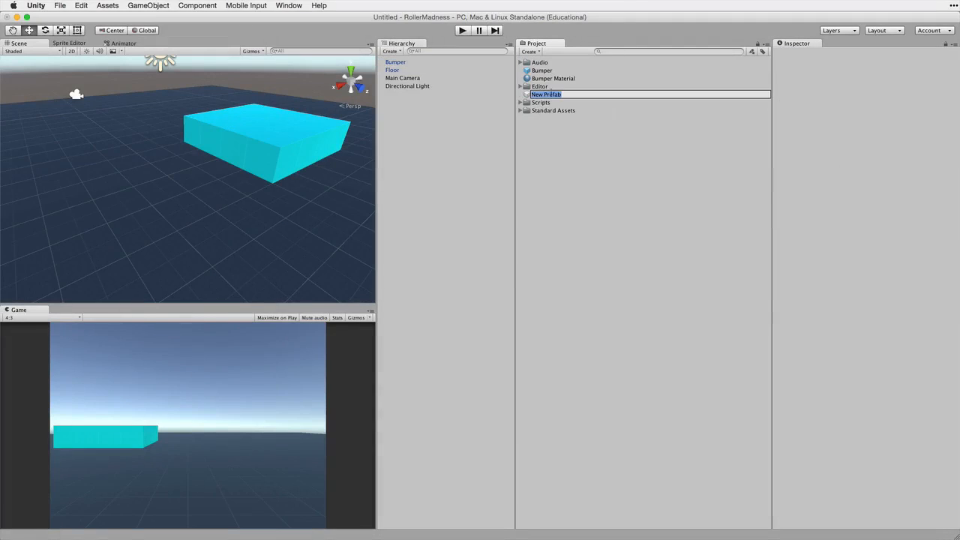
text(Floor)
key(Return)
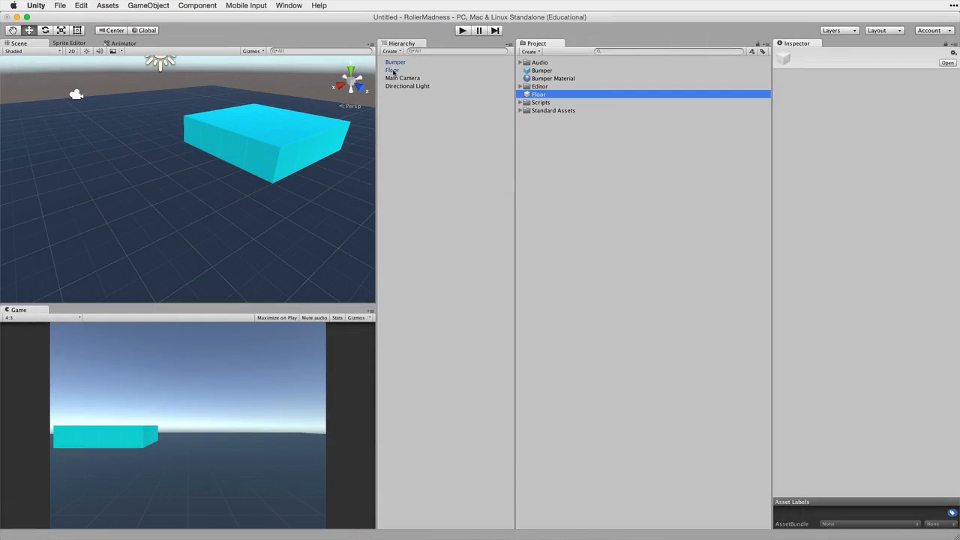
drag(393, 72, 528, 92)
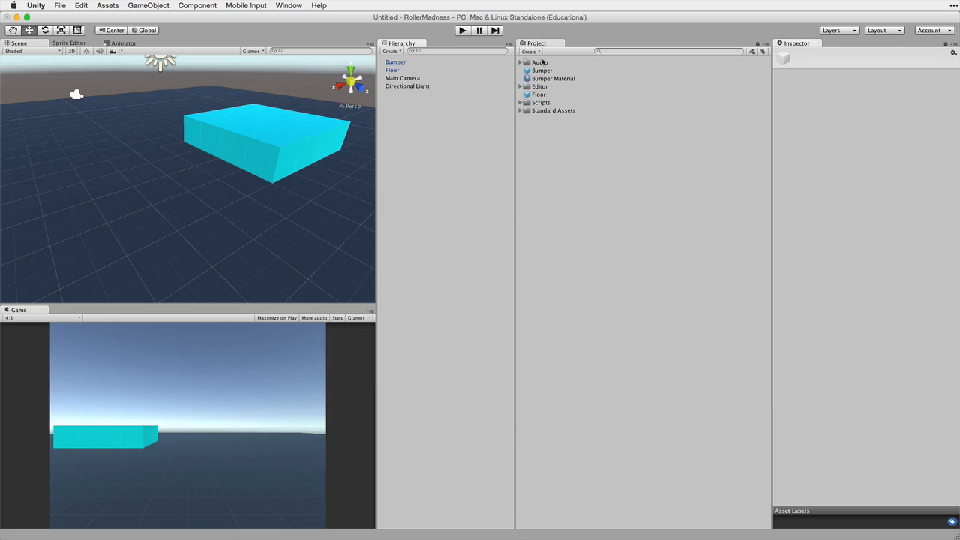
Place a second instance of the Bumper prefab on the floor at about X 1.18, Y 1, Z 0.24.
click(396, 63)
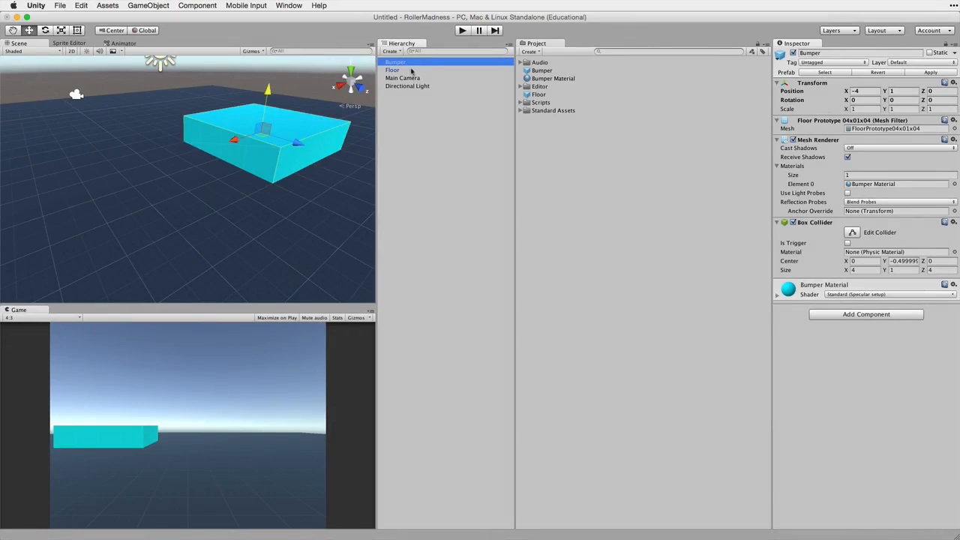
drag(529, 71, 130, 192)
scroll(128, 187, down, 5)
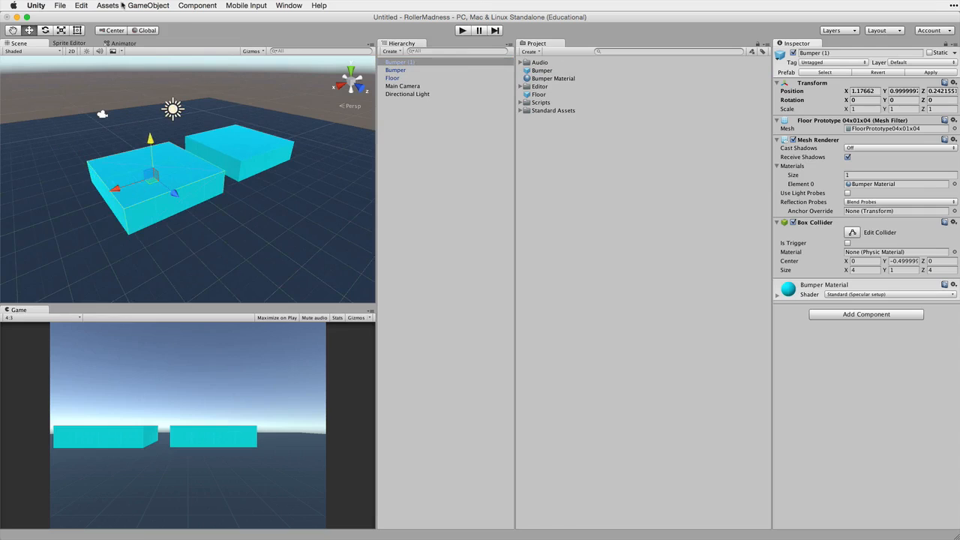
Snap the second bumper to the grid on all axes at X 1, Y 1, Z 0, and close the Snap settings.
click(79, 6)
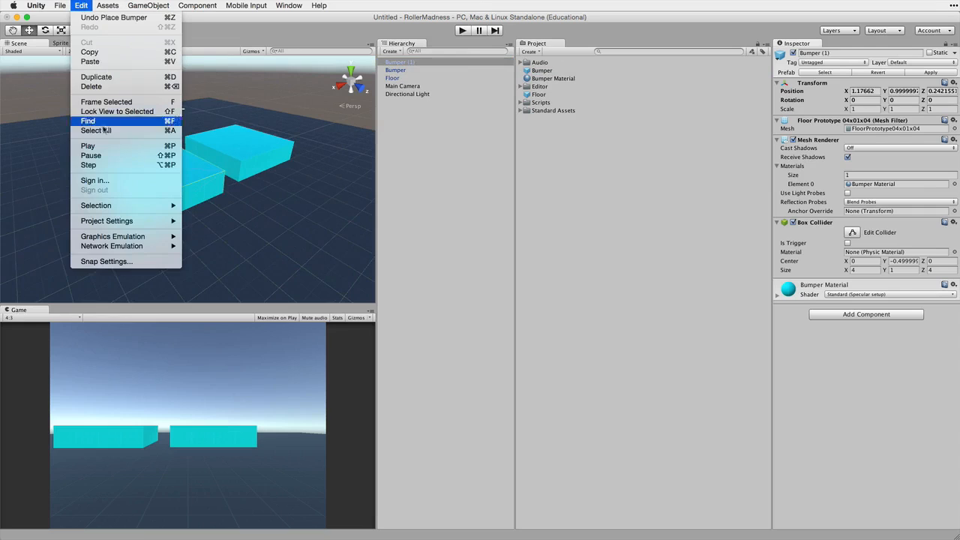
click(106, 261)
click(399, 257)
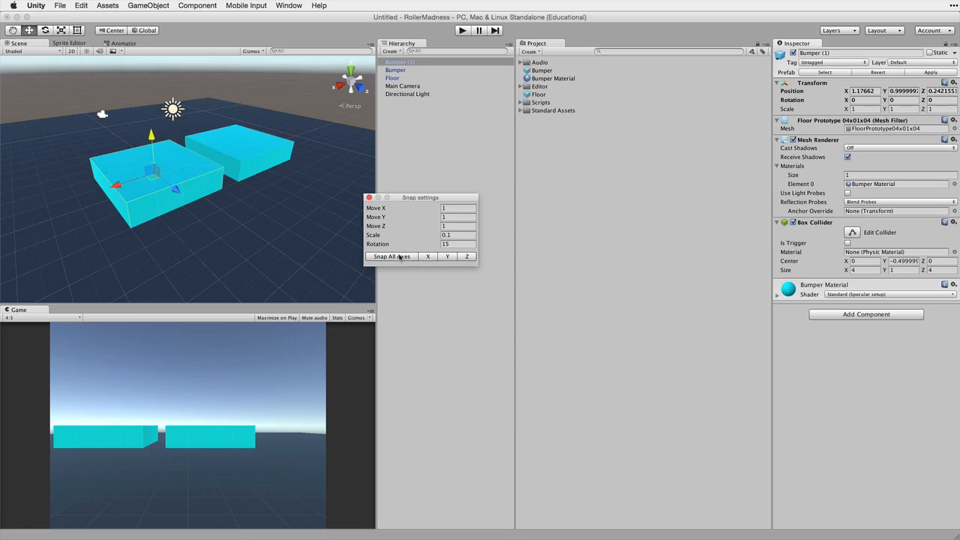
click(368, 197)
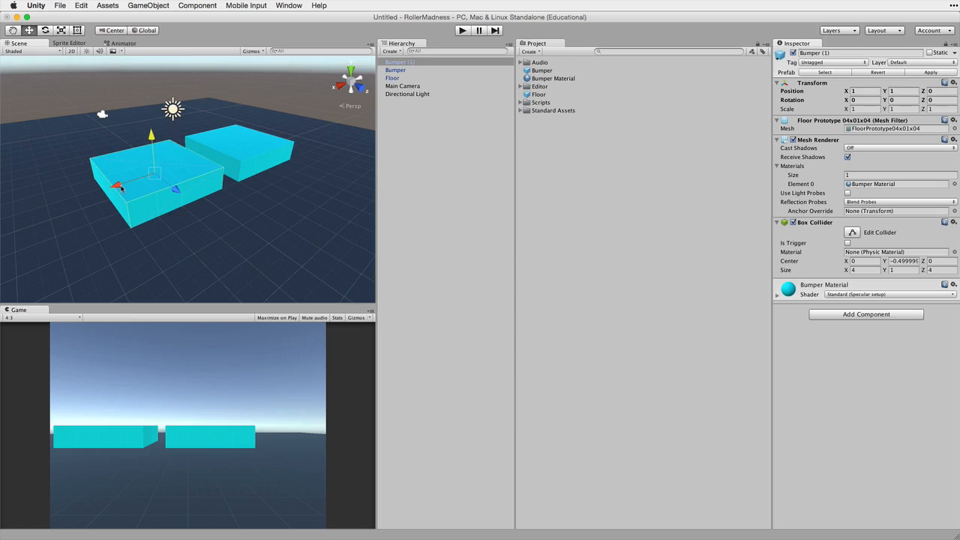
Move the second bumper along the X axis away from the first one and set its X position to 7.
mouse_move(119, 183)
mouse_down()
mouse_move(15, 209)
mouse_move(117, 193)
mouse_up()
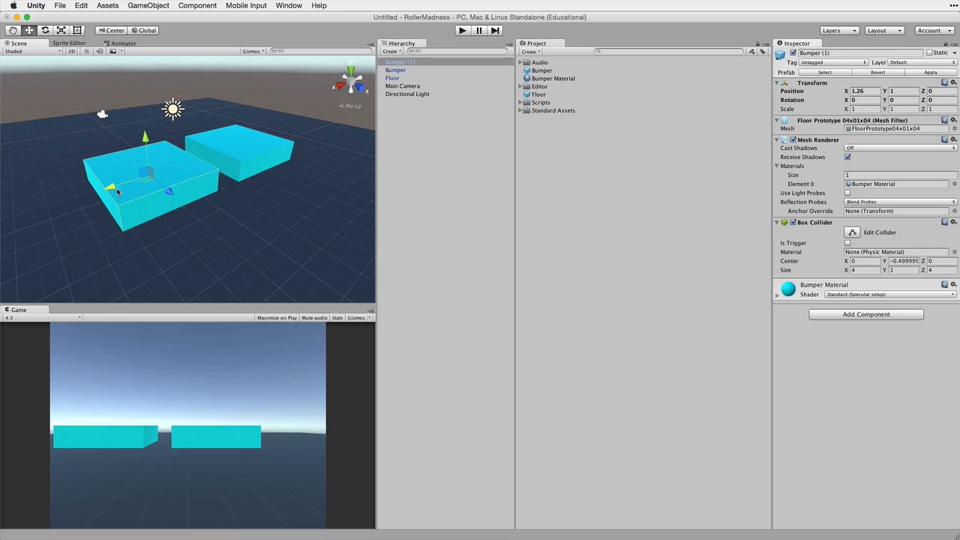
drag(112, 189, 35, 212)
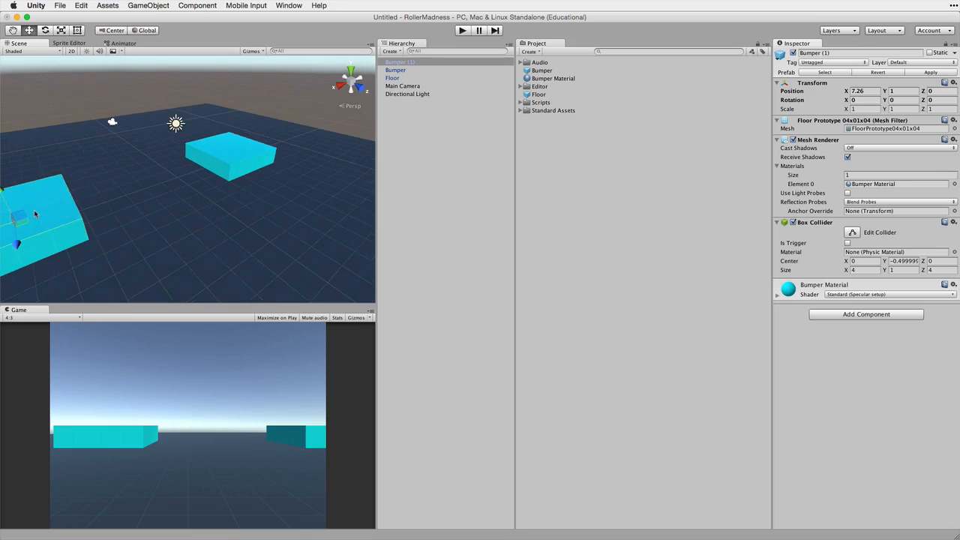
scroll(35, 214, down, 3)
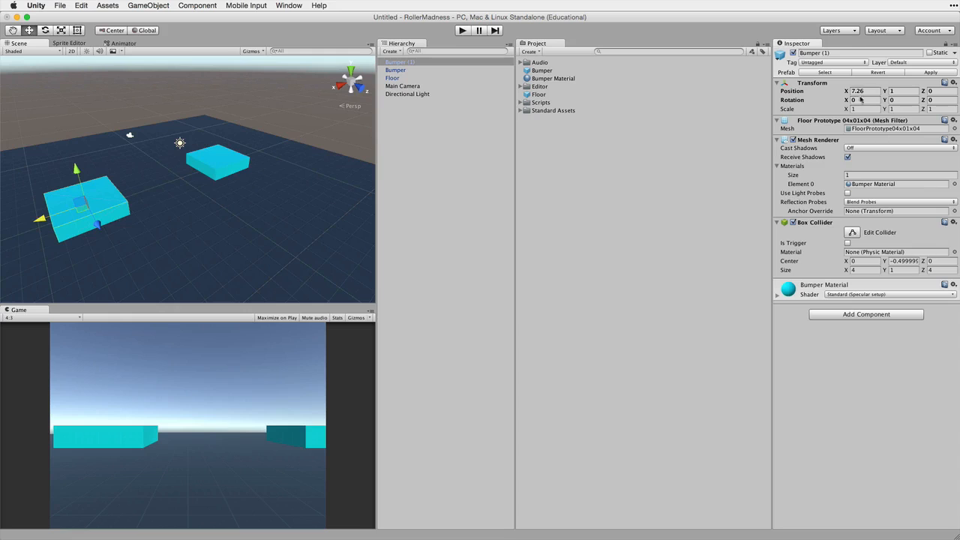
click(858, 91)
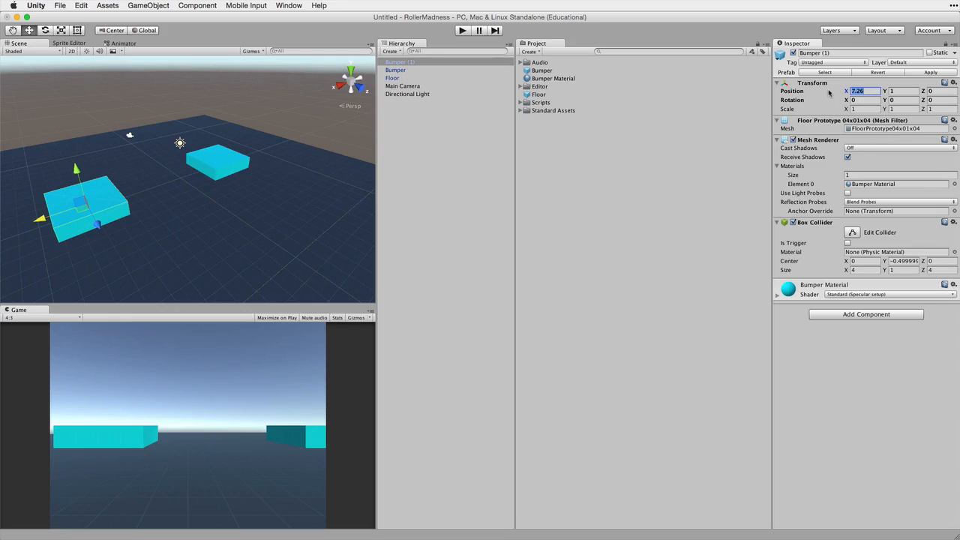
text(7)
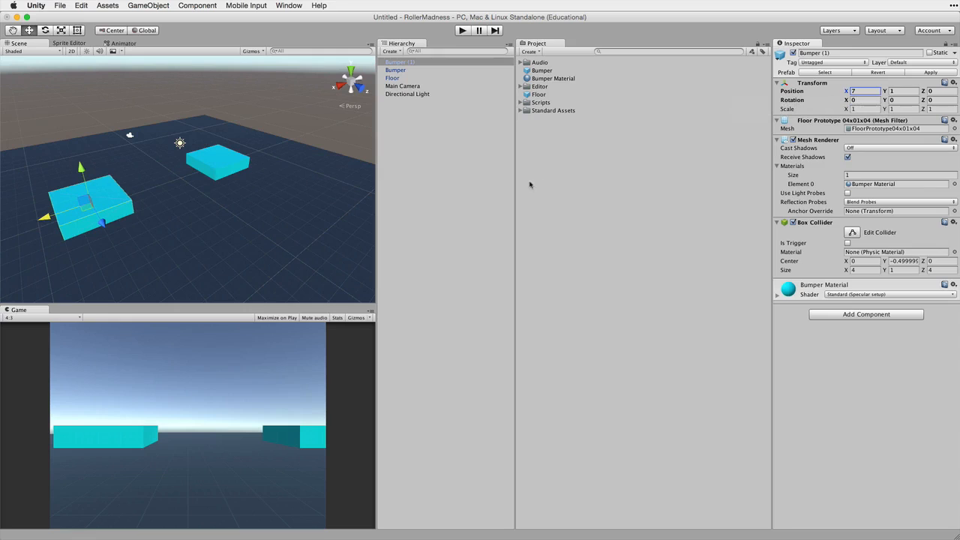
Place a third instance of the Bumper prefab on the floor and snap all its axes to X 2, Y 1, Z 8.
drag(533, 71, 256, 240)
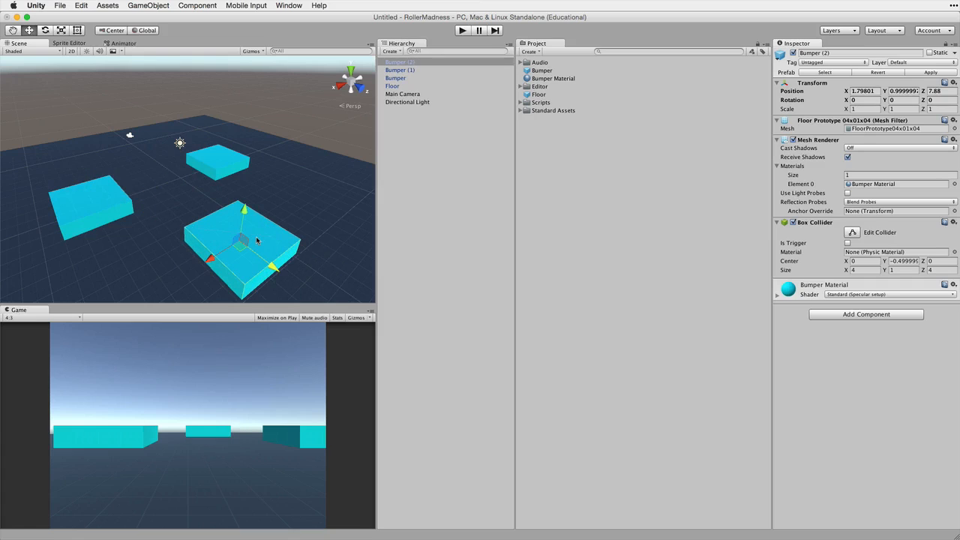
click(111, 6)
mouse_move(88, 6)
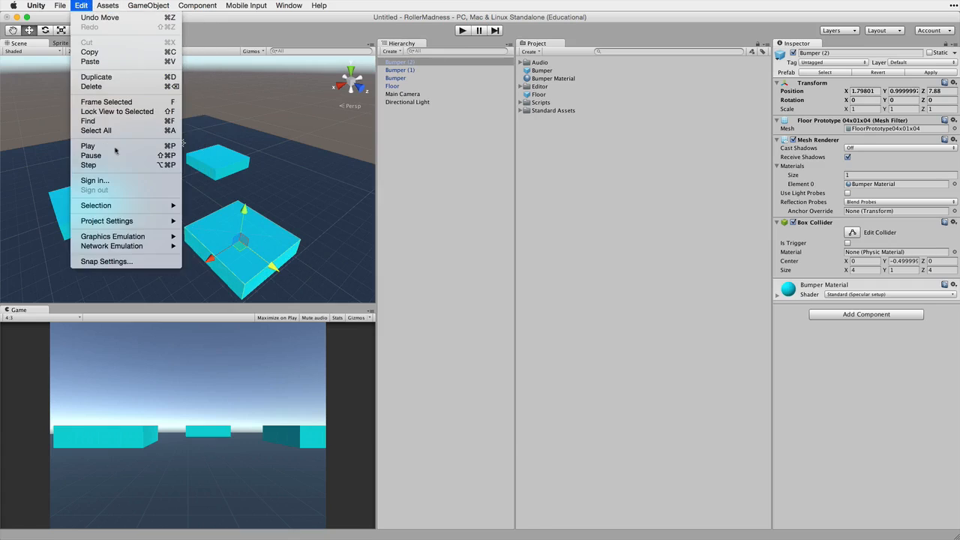
click(153, 263)
click(406, 258)
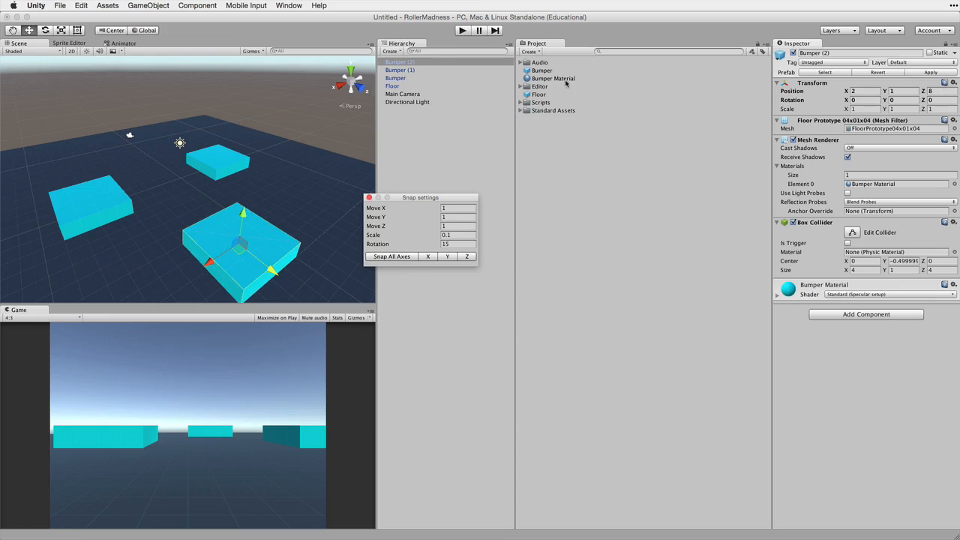
Place a fourth Bumper prefab instance on the floor, snap it to the grid and move it to X 2, Y 1, Z -8.
drag(538, 71, 161, 185)
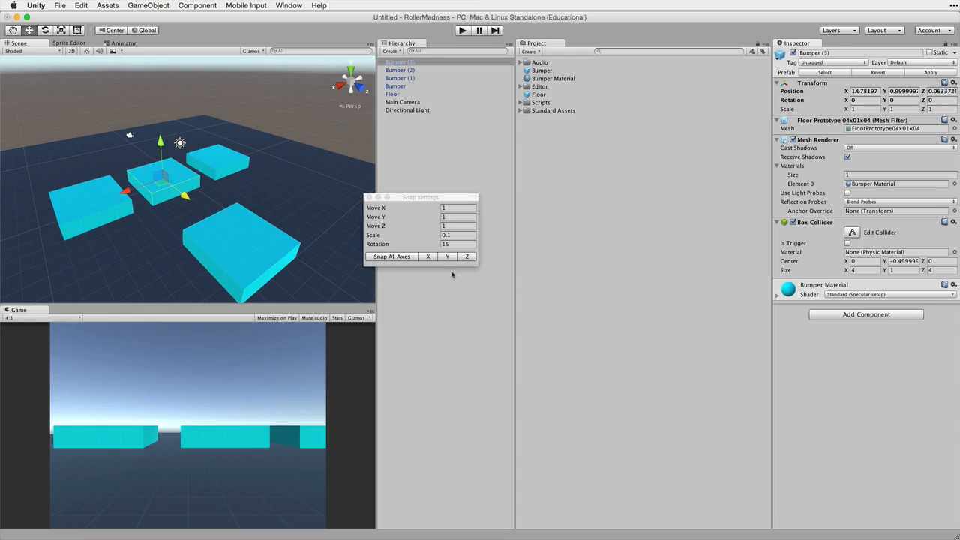
click(396, 256)
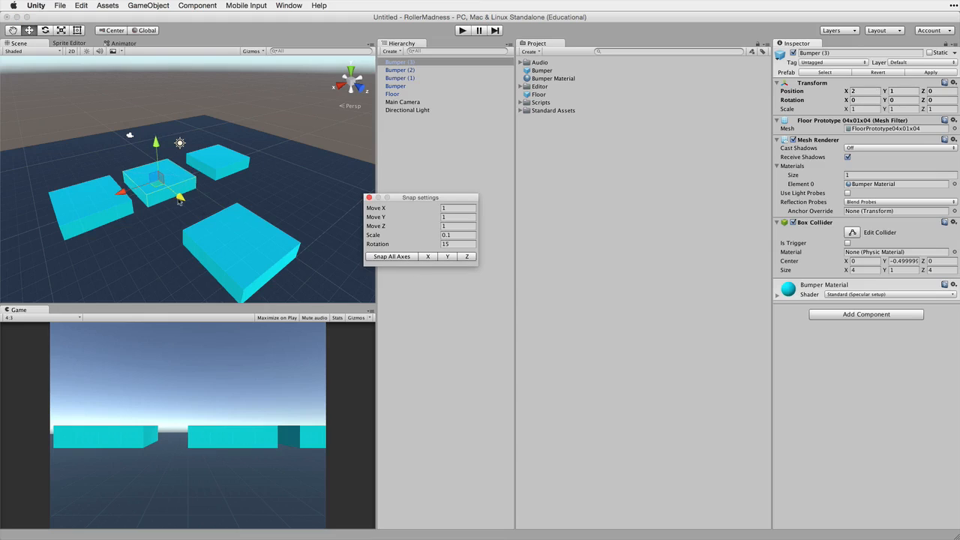
drag(180, 198, 132, 161)
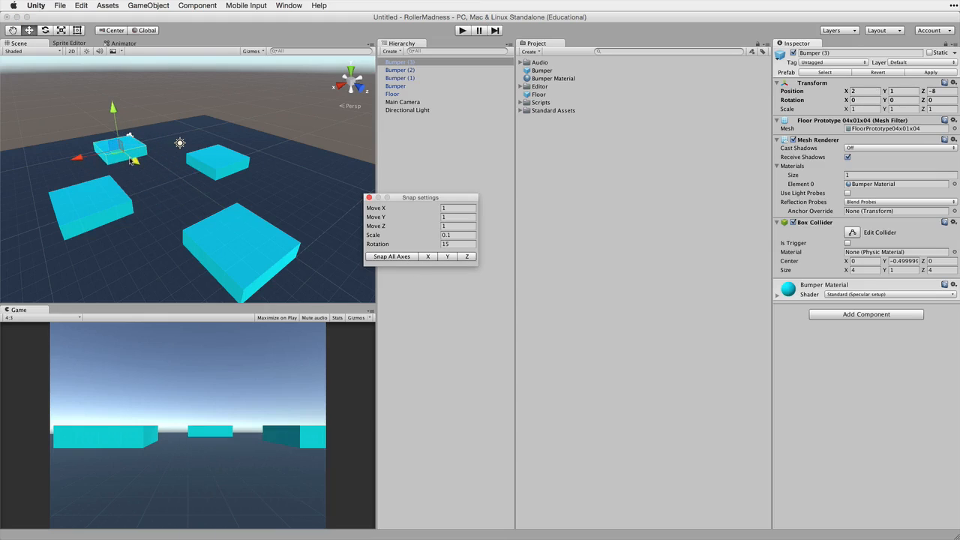
Select all four bumpers together and move them 1 unit in the negative X direction with grid snapping.
click(350, 70)
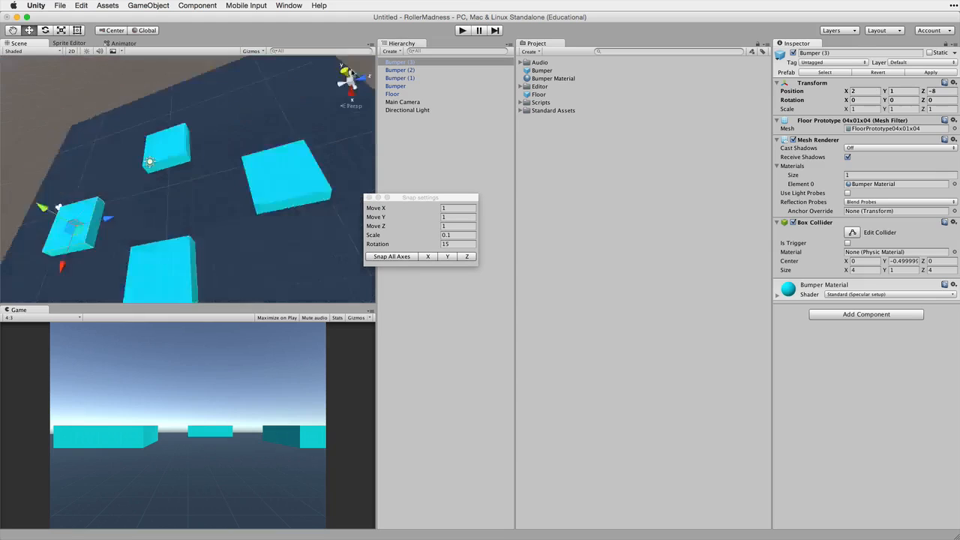
scroll(190, 235, down, 5)
scroll(197, 217, up, 2)
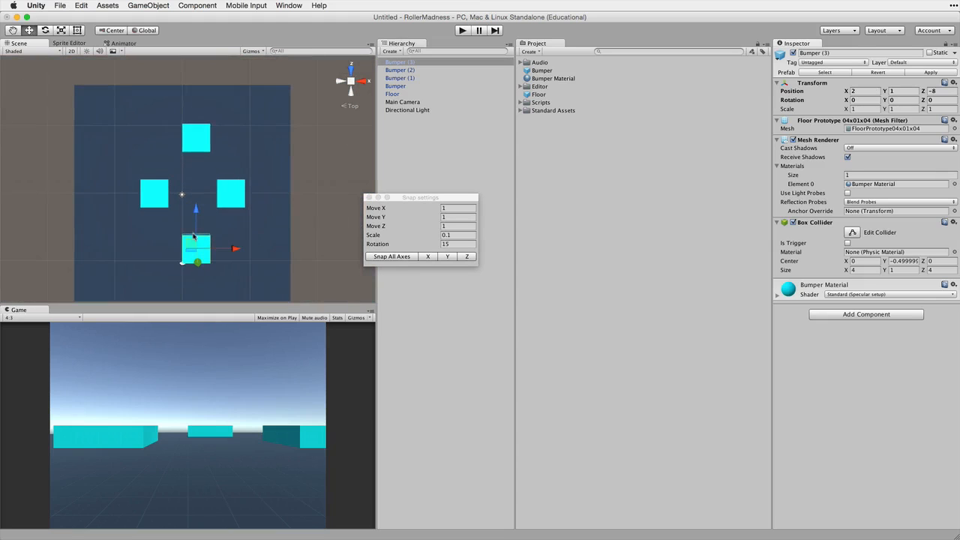
shift+click(154, 194)
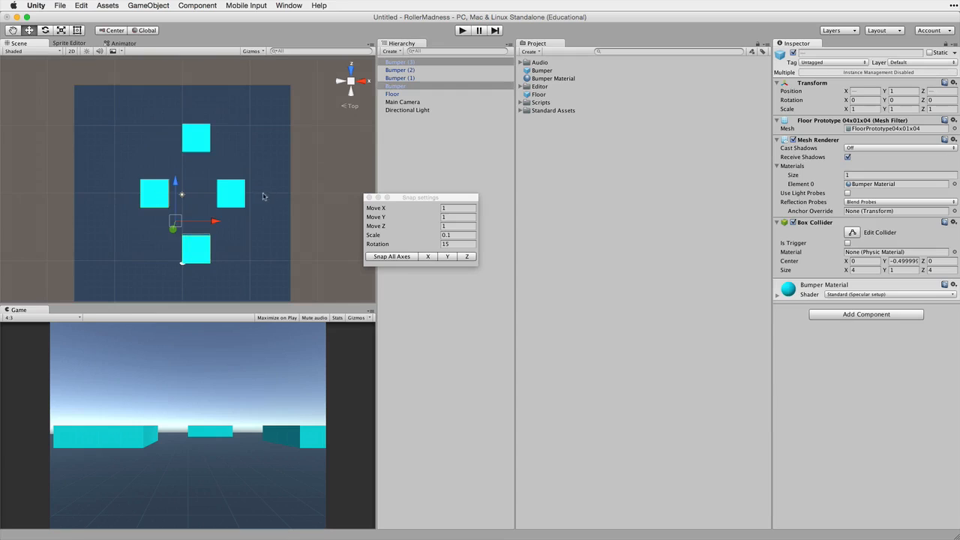
shift+click(240, 193)
shift+click(201, 140)
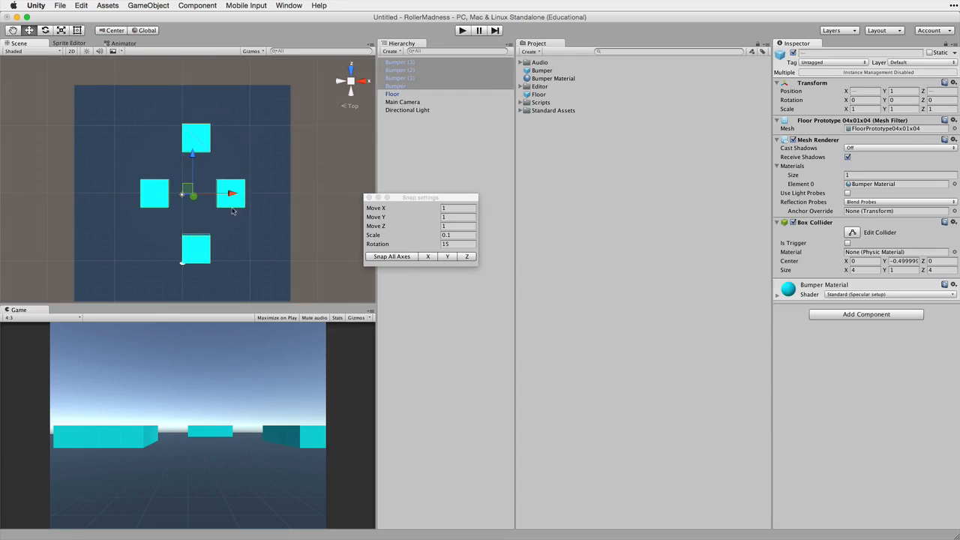
drag(232, 195, 224, 195)
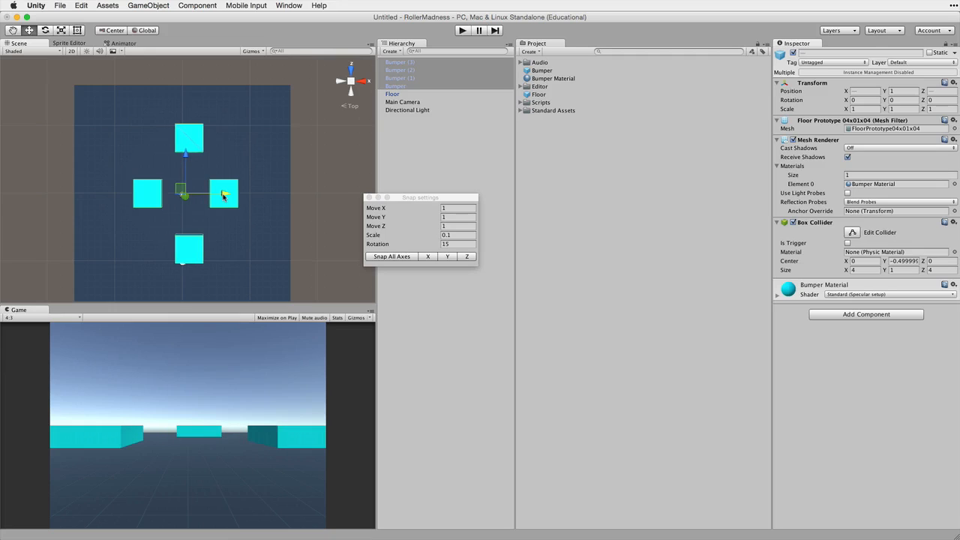
drag(223, 197, 225, 201)
click(347, 95)
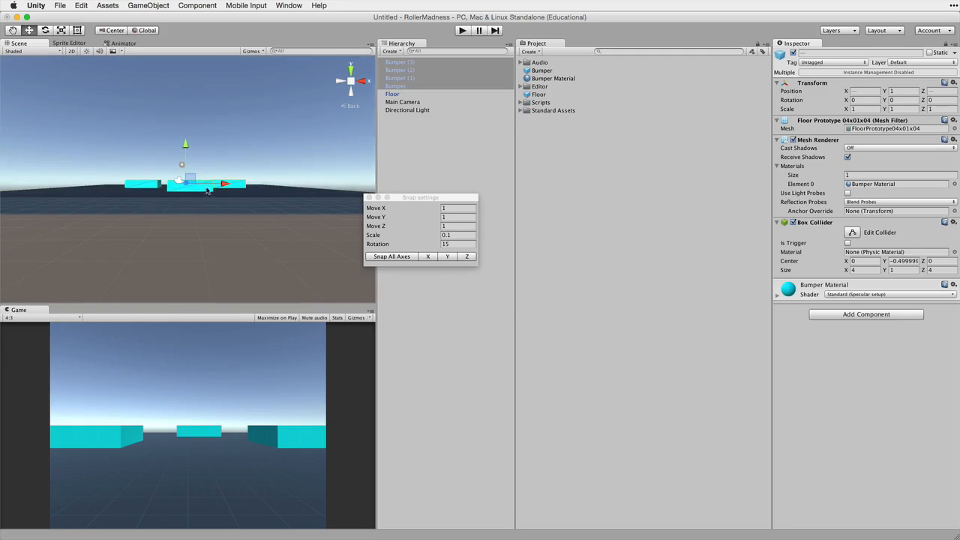
alt+drag(222, 157, 220, 235)
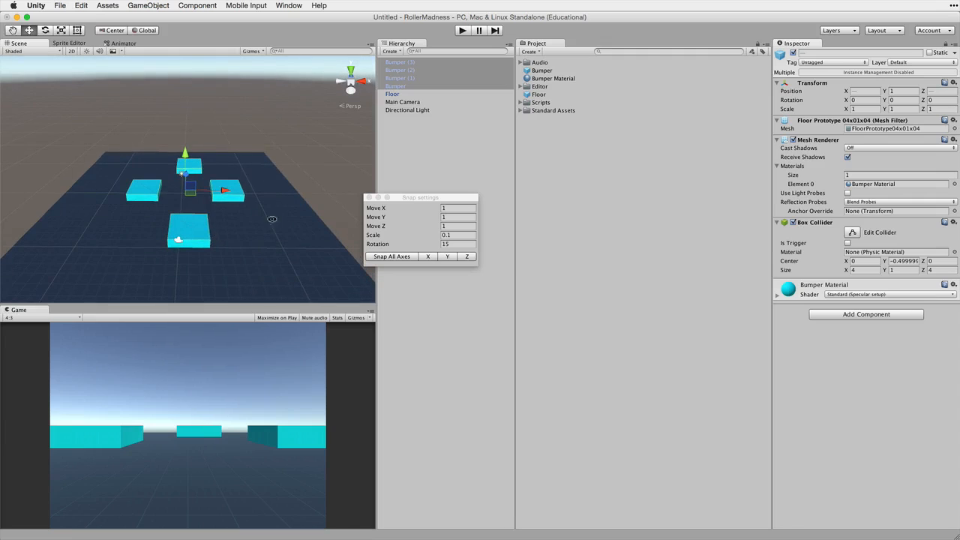
click(442, 111)
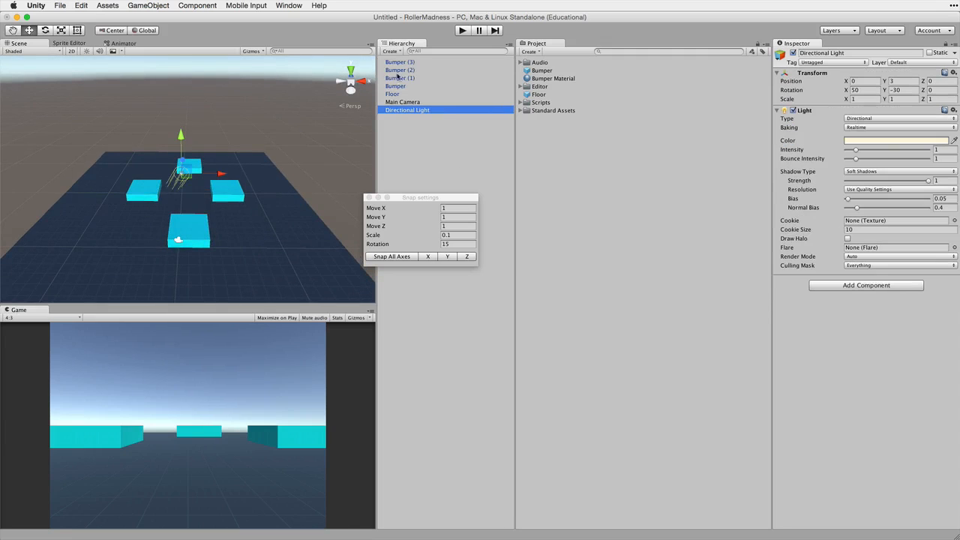
Try scaling the original Bumper instance to 0.5 in X and Z, and revert it to its prefab values.
click(399, 87)
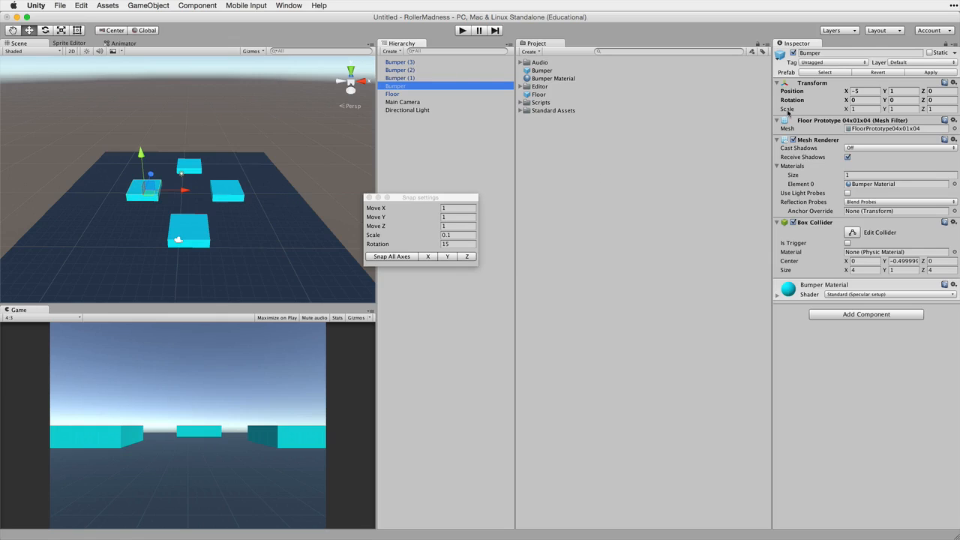
click(862, 109)
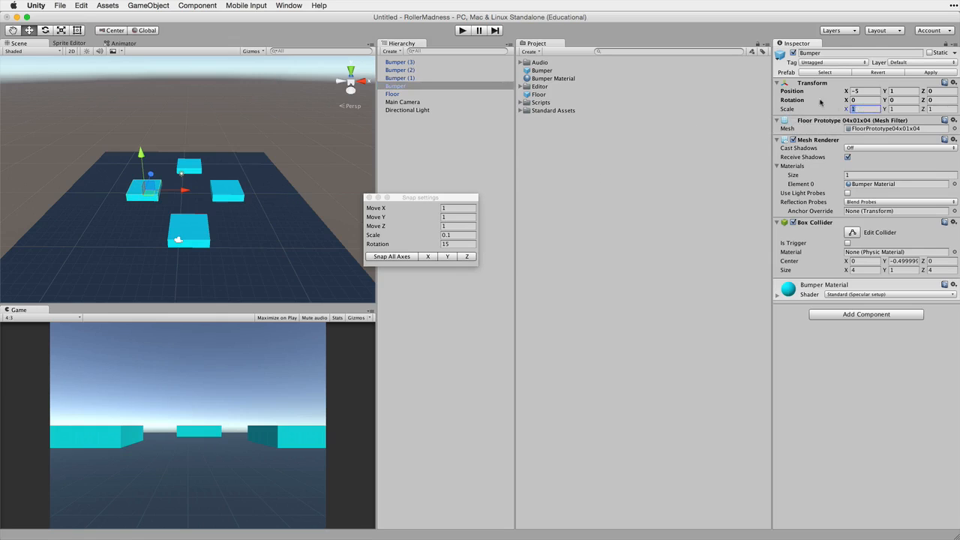
text(0.5)
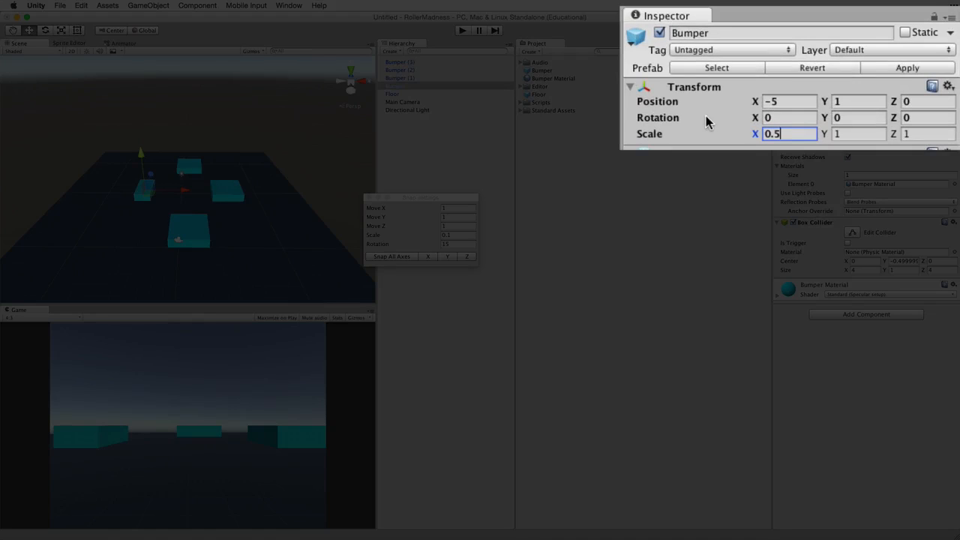
key(Tab)
key(Tab)
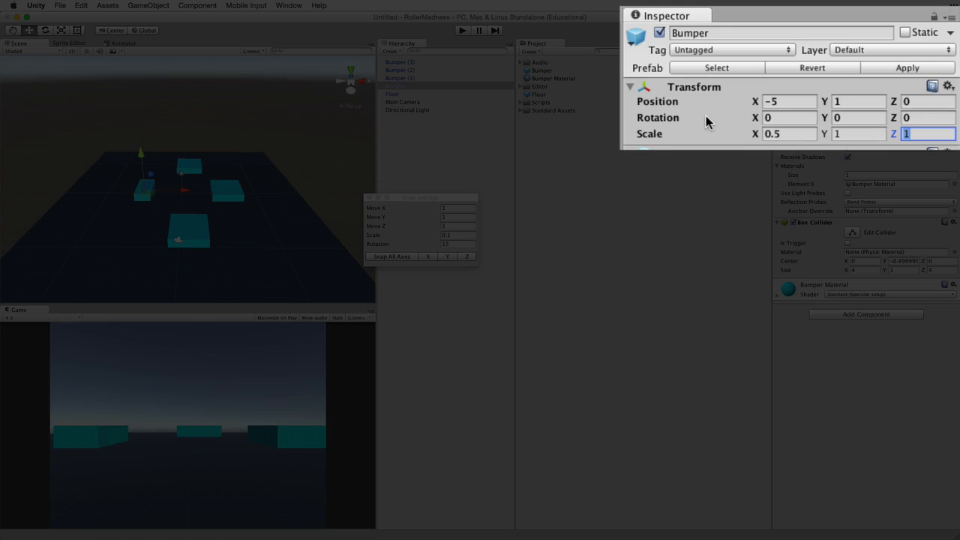
text(0.5)
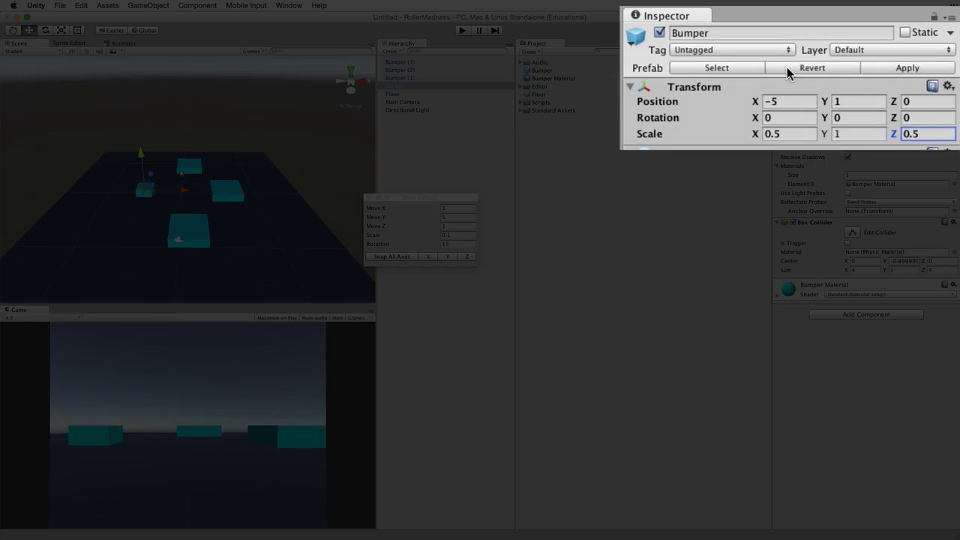
click(787, 67)
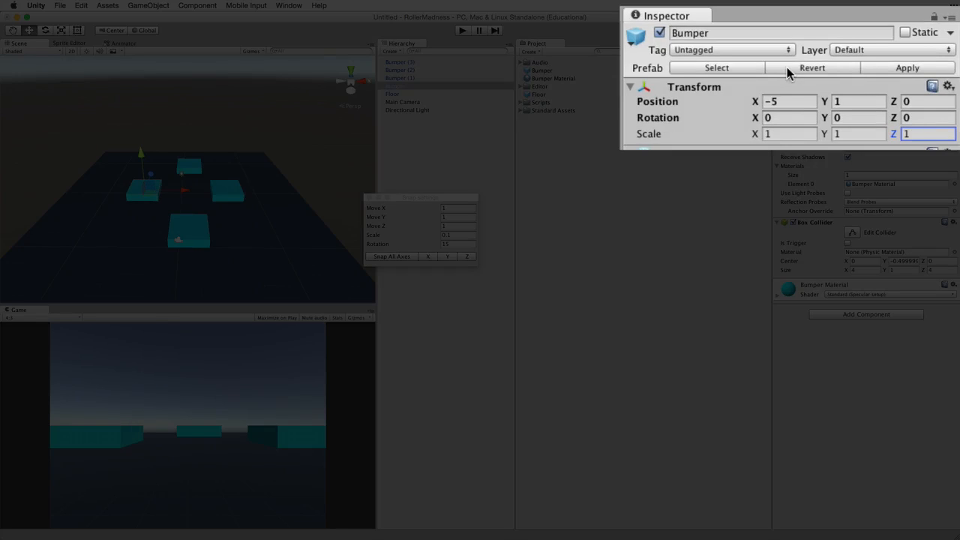
Scale the original Bumper to 0.5 in X and Z, apply the change to its prefab, and close the Snap settings.
click(765, 135)
drag(766, 135, 740, 134)
text(0.5)
key(Tab)
key(Tab)
text(0.5)
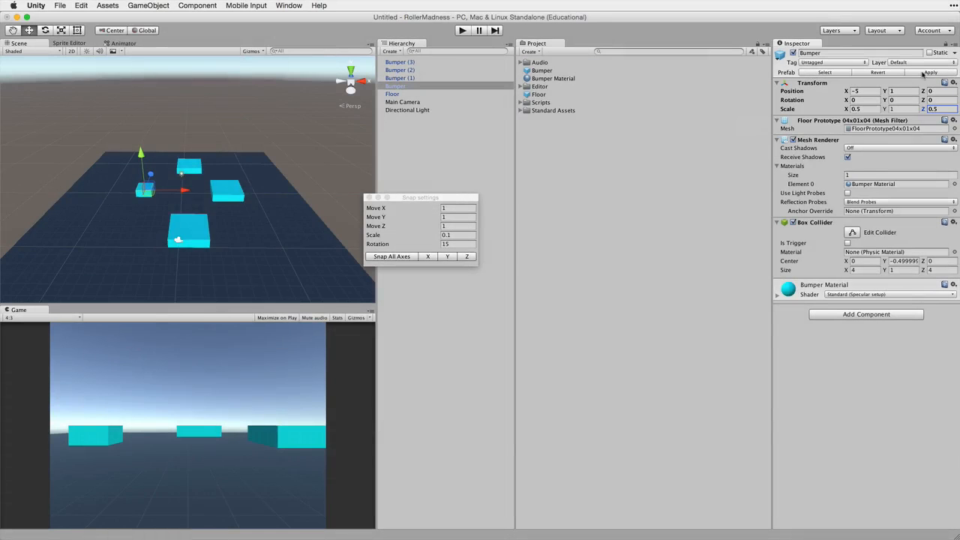
click(924, 73)
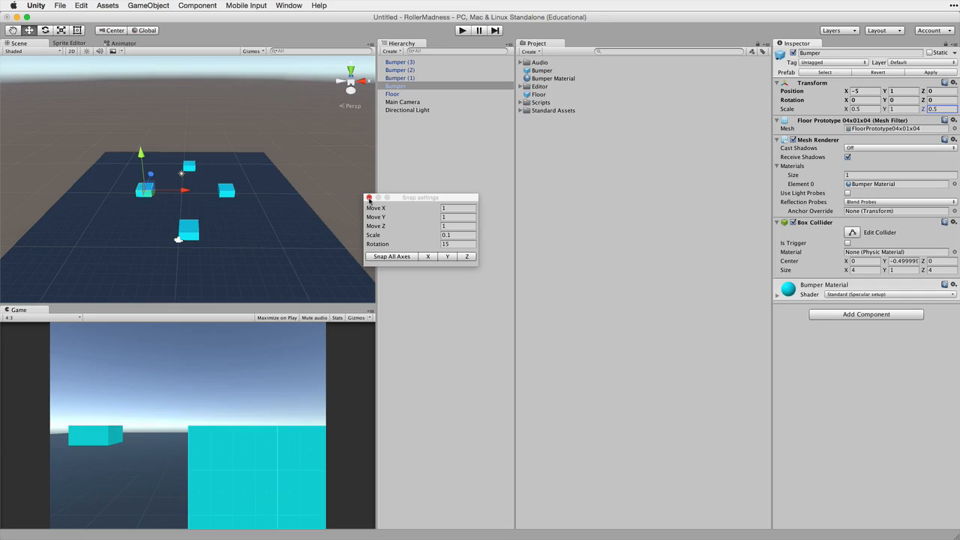
click(368, 198)
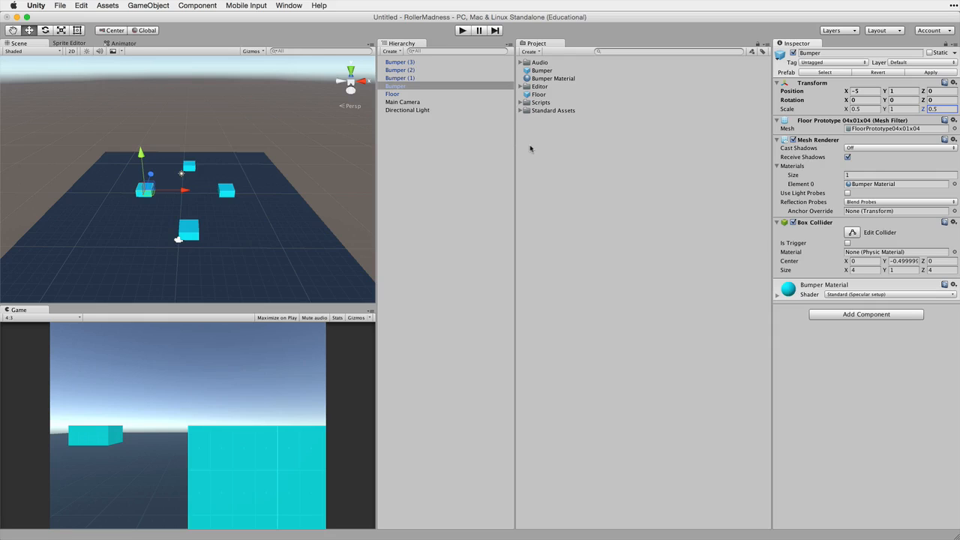
Collapse the Prototyping folder in Standard Assets and expand Characters, RollerBall and Prefabs to reach the RollerBall prefab.
click(521, 111)
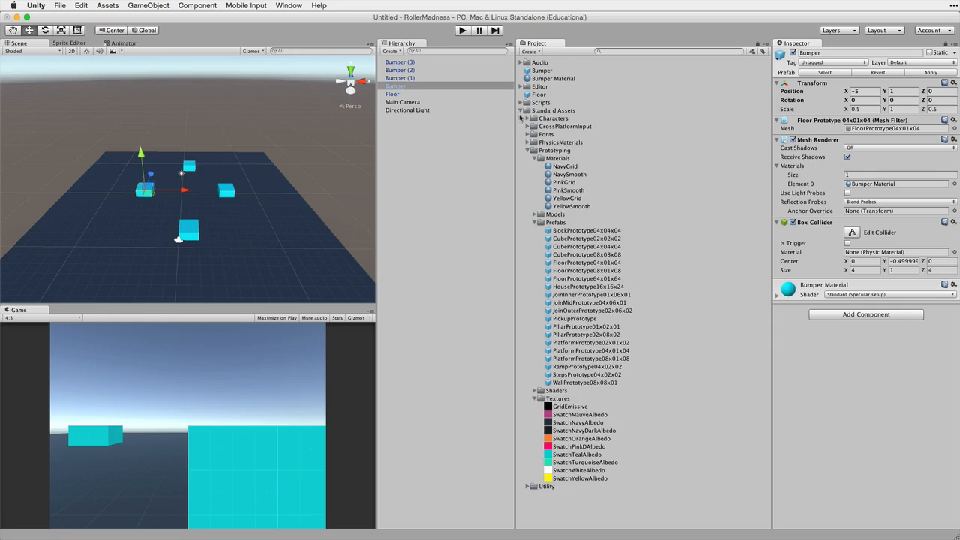
click(528, 150)
click(528, 118)
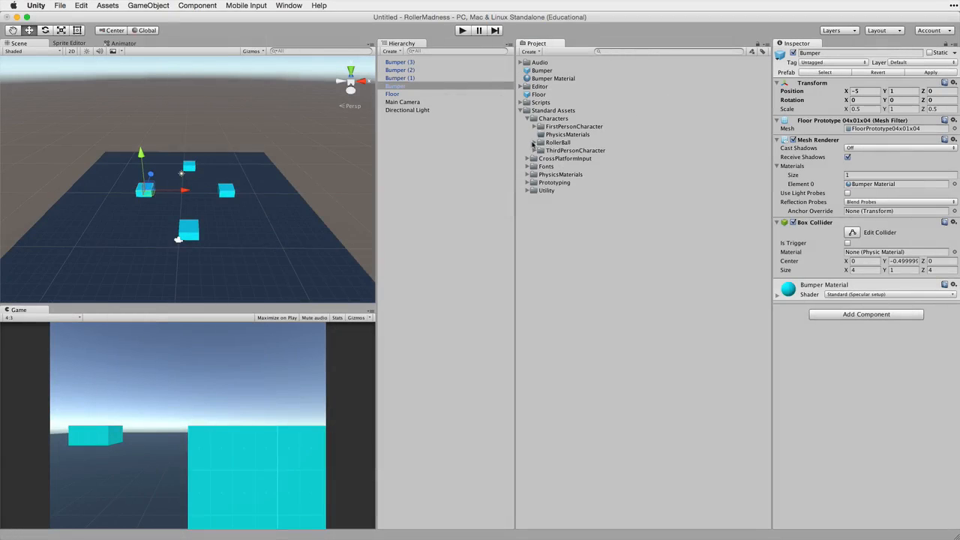
click(534, 143)
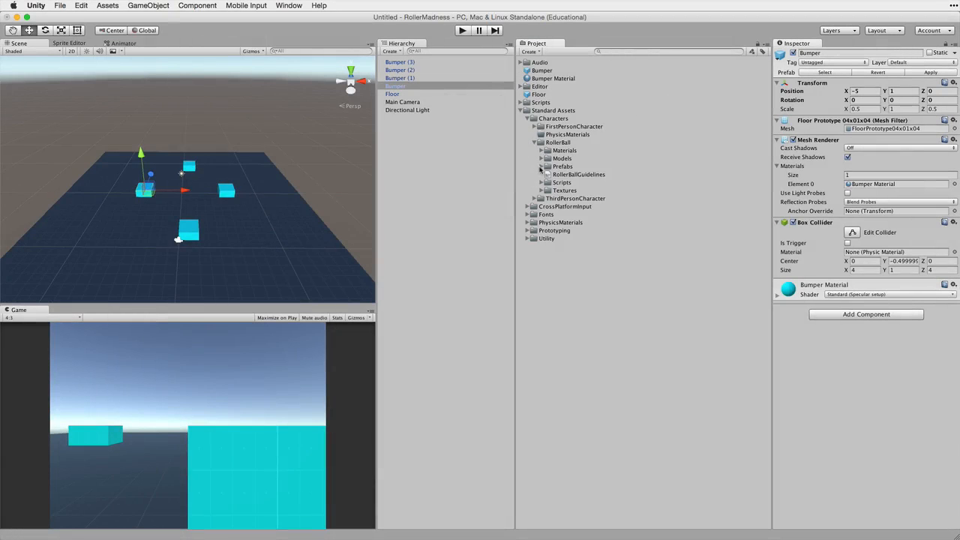
click(540, 167)
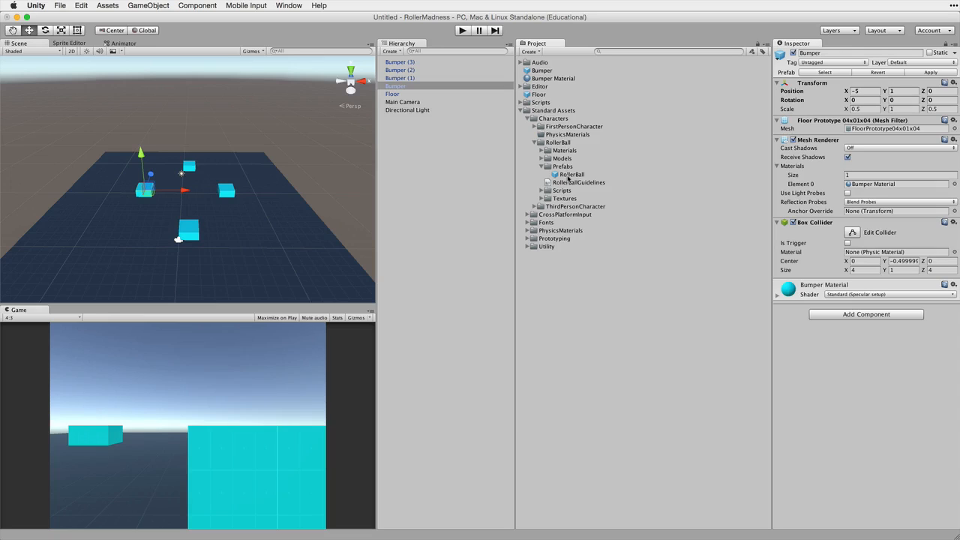
Place the RollerBall prefab in the scene among the bumpers and reset its transform to the origin.
drag(568, 178, 185, 198)
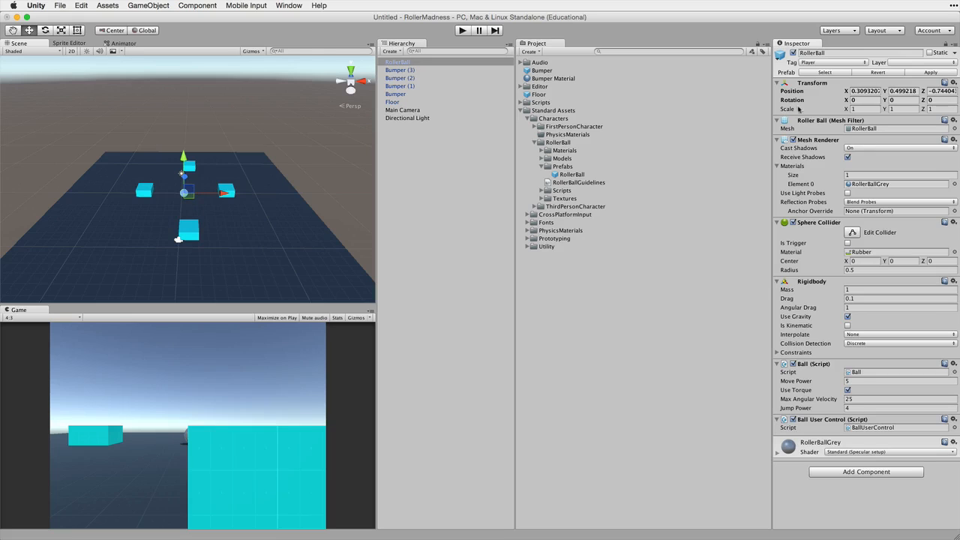
click(953, 86)
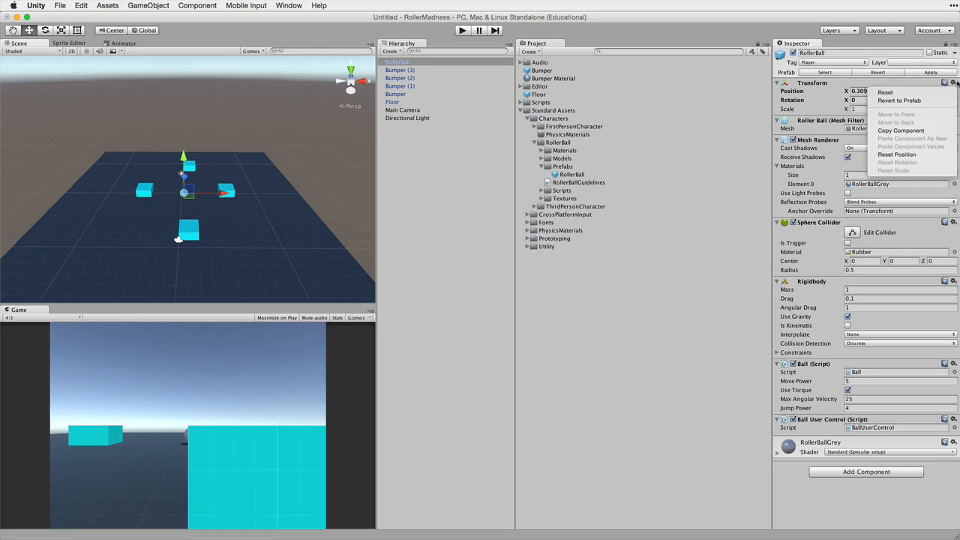
click(933, 98)
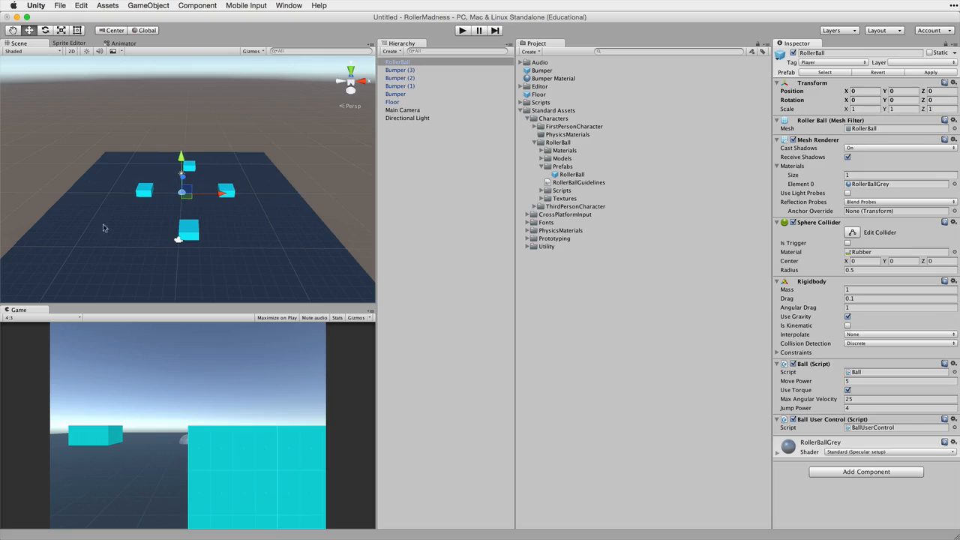
Raise the RollerBall above the floor along the Y axis to a Y position of 2.
key(f)
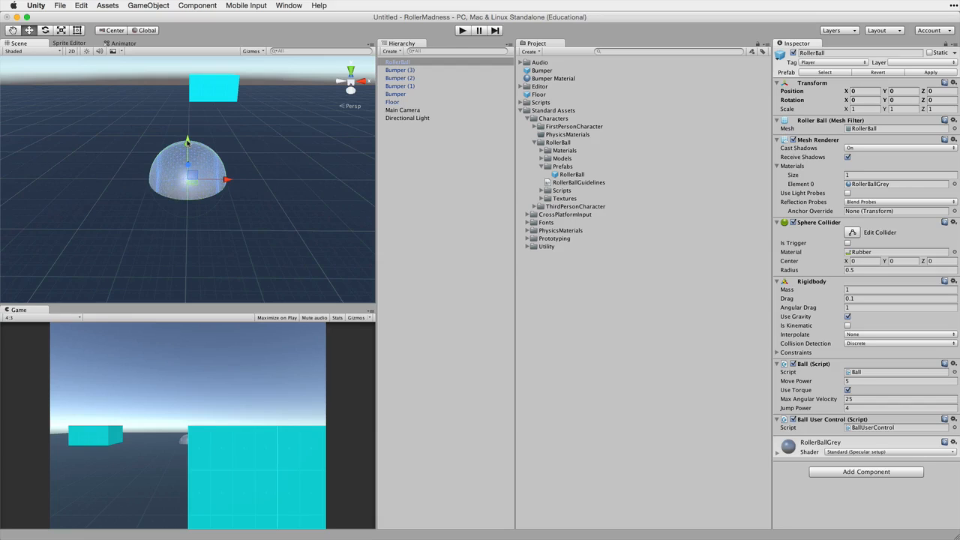
drag(187, 143, 191, 48)
scroll(213, 153, down, 5)
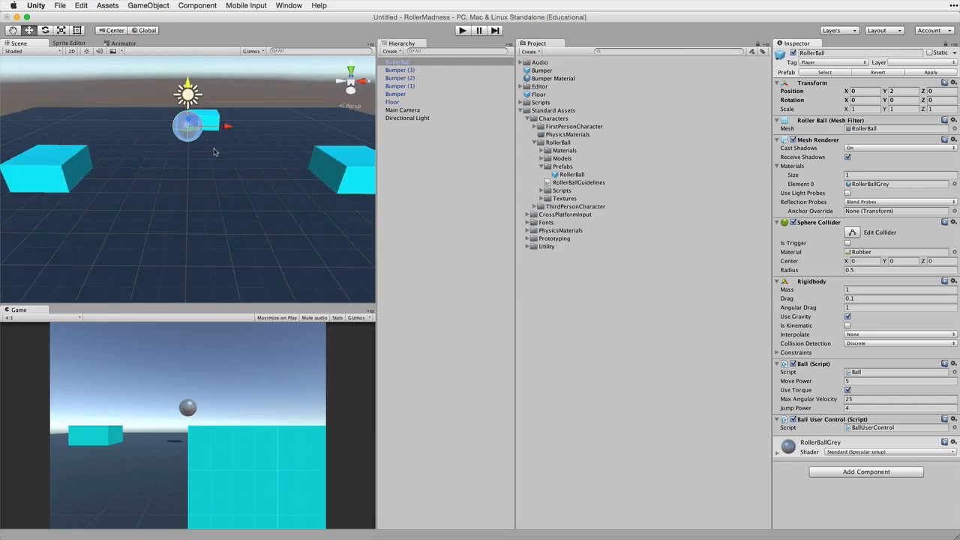
scroll(213, 155, down, 3)
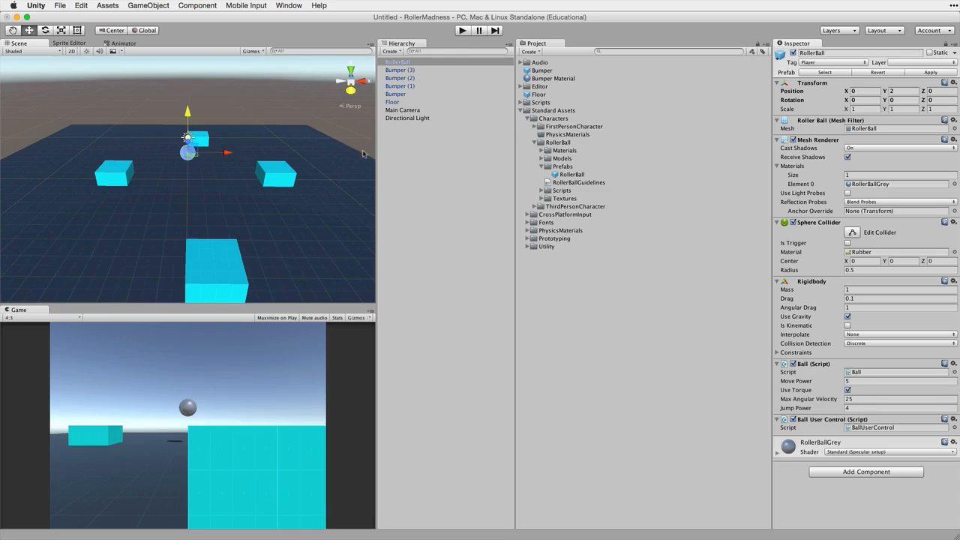
Run the game, roll the ball around the floor in all four directions to test its controls, and stop play mode.
click(462, 30)
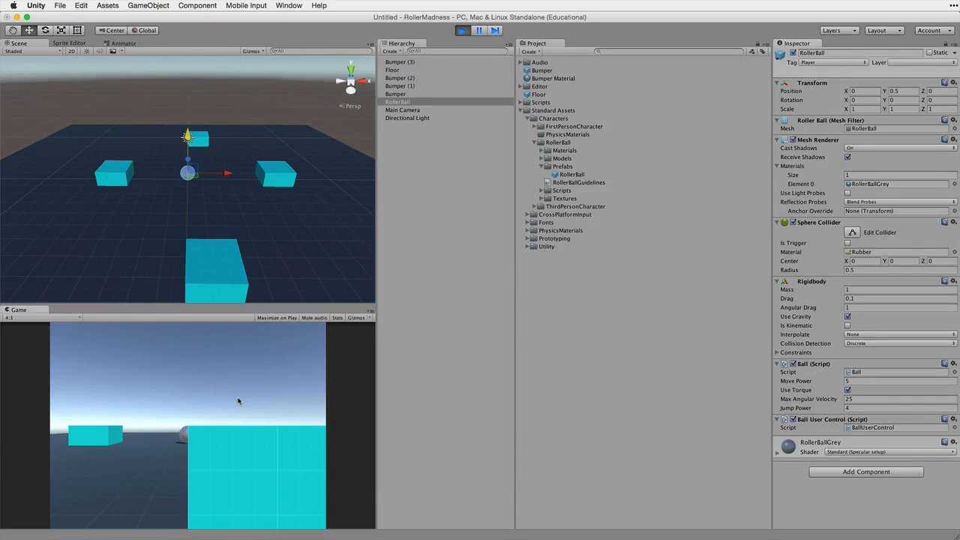
key(Left)
key(Down)
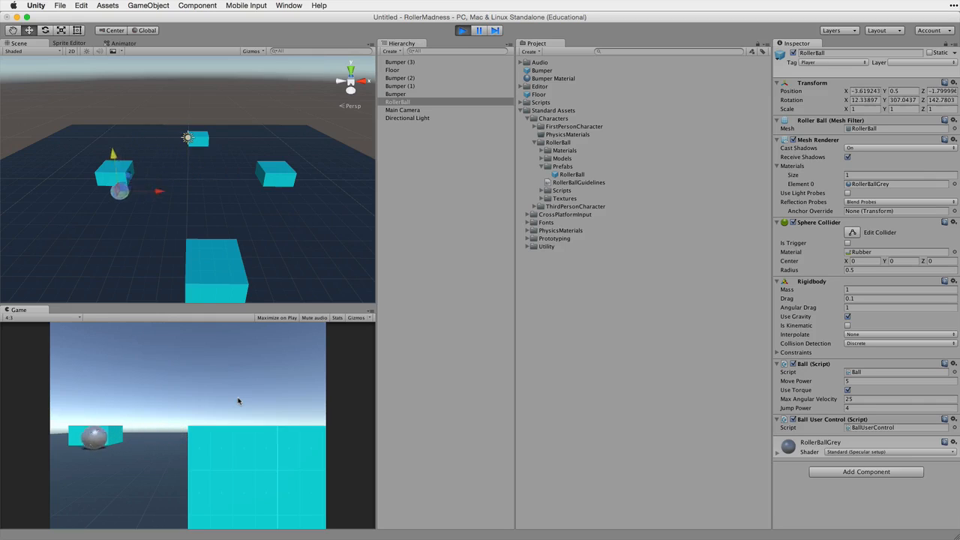
key(Right)
key(Up)
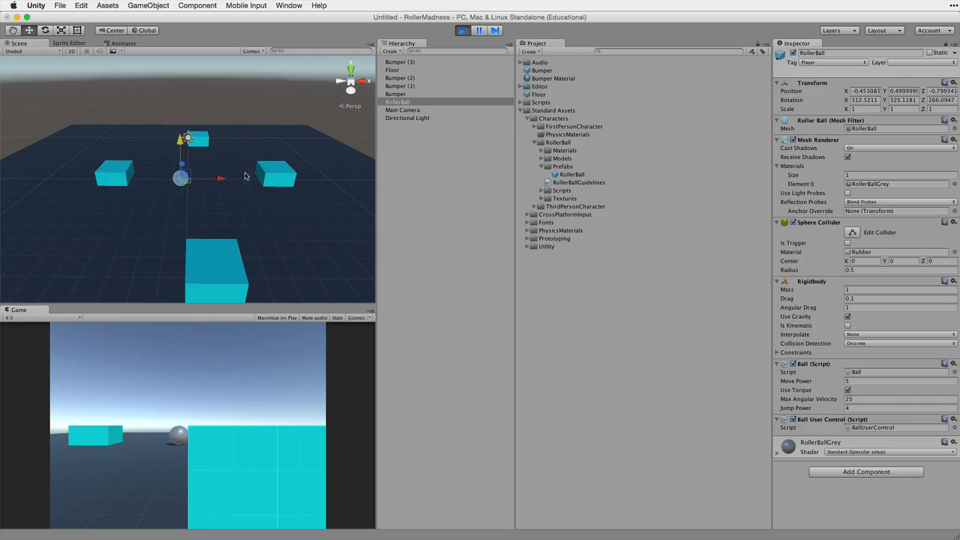
key(Right)
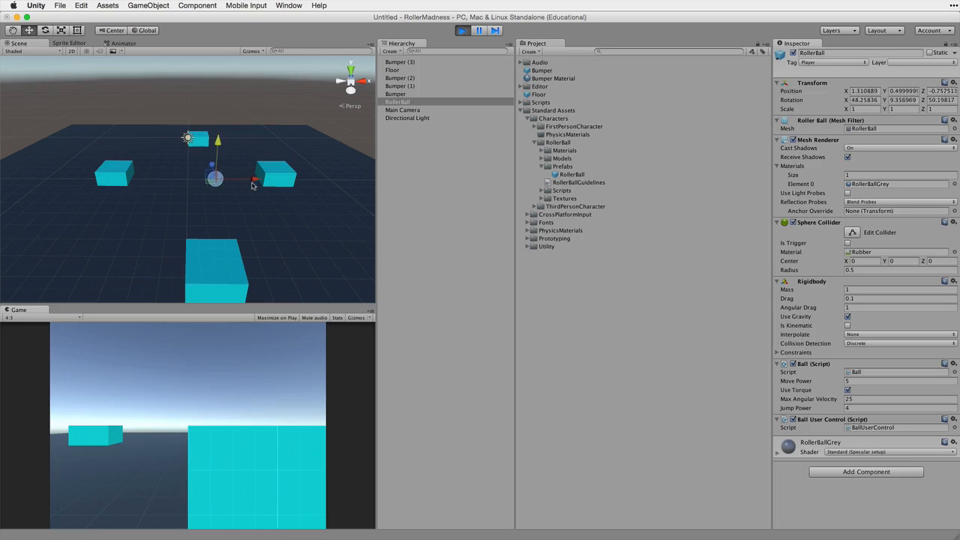
key(Up)
click(462, 30)
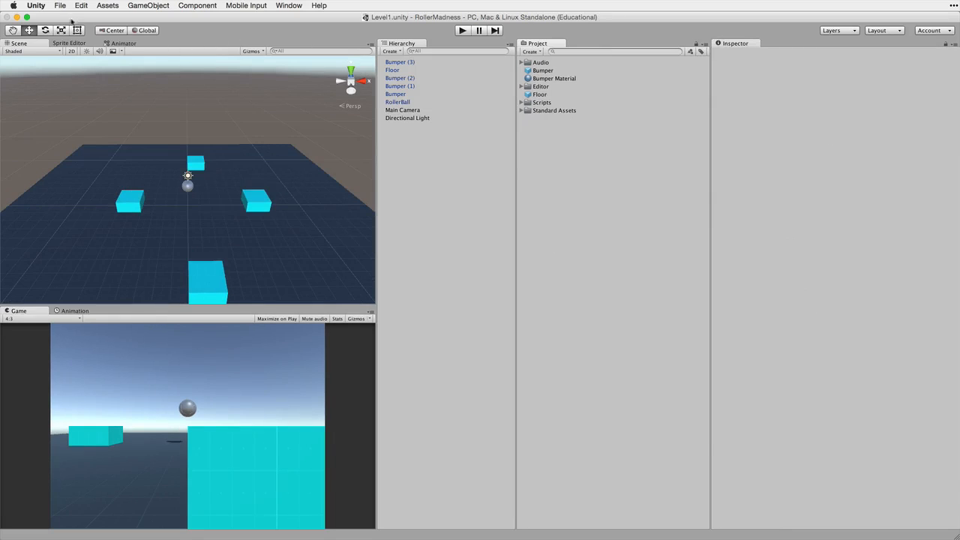
Save the scene under the name Level1 in the Assets folder.
click(62, 6)
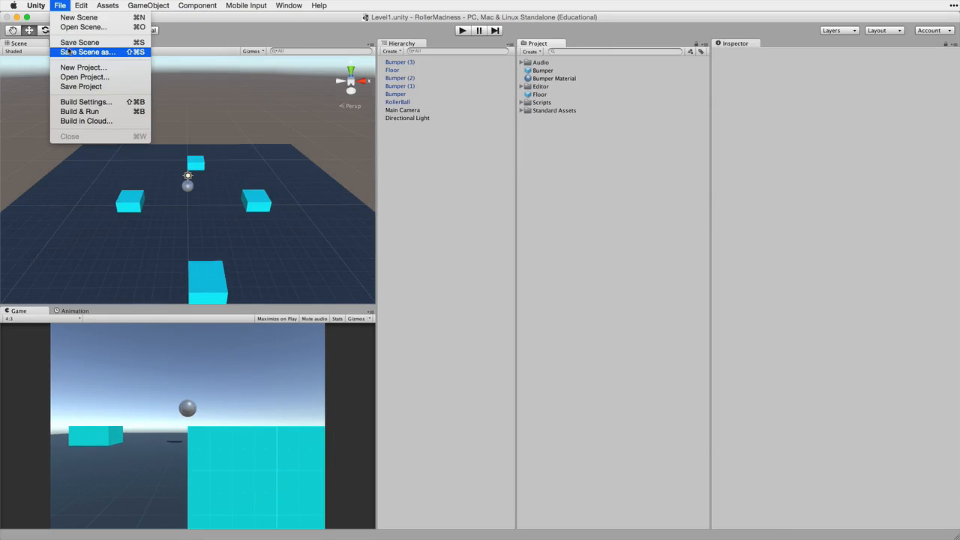
click(68, 53)
text(Level1)
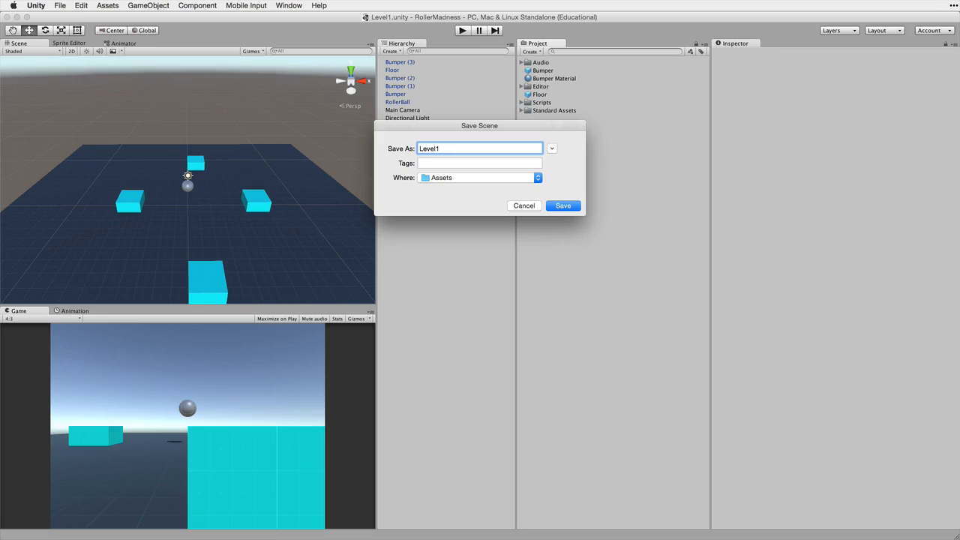
click(563, 205)
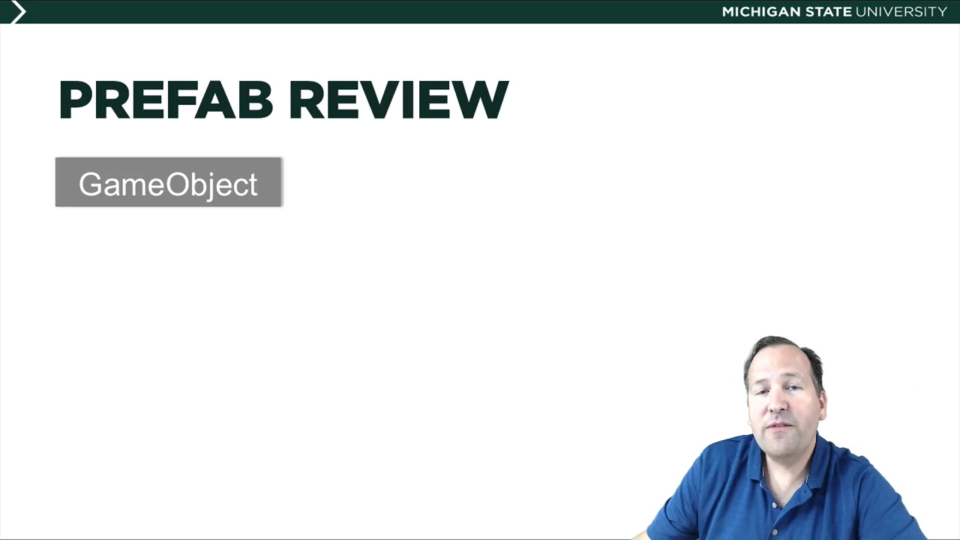